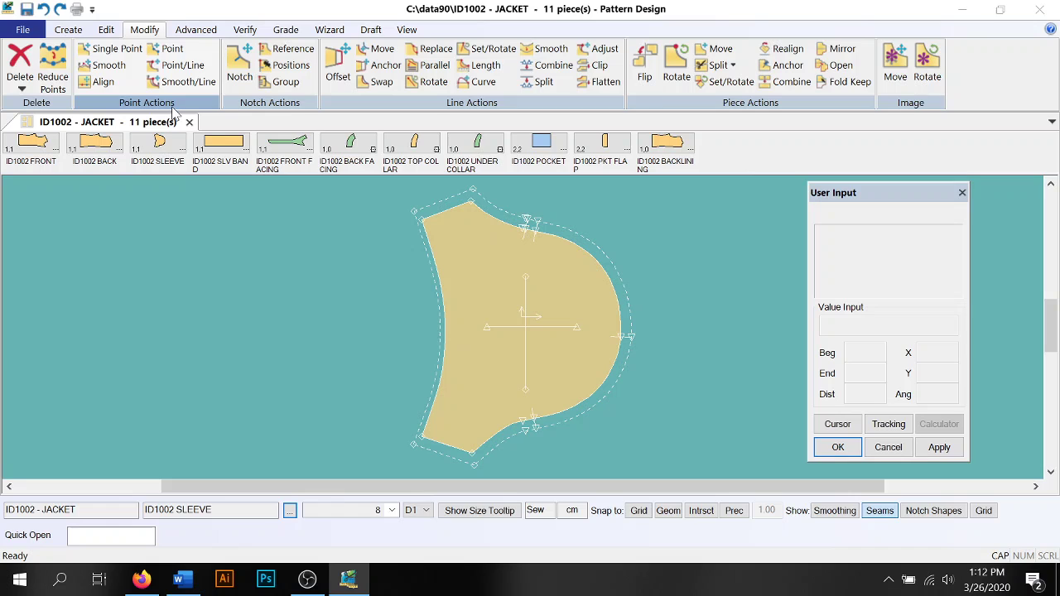
click(110, 50)
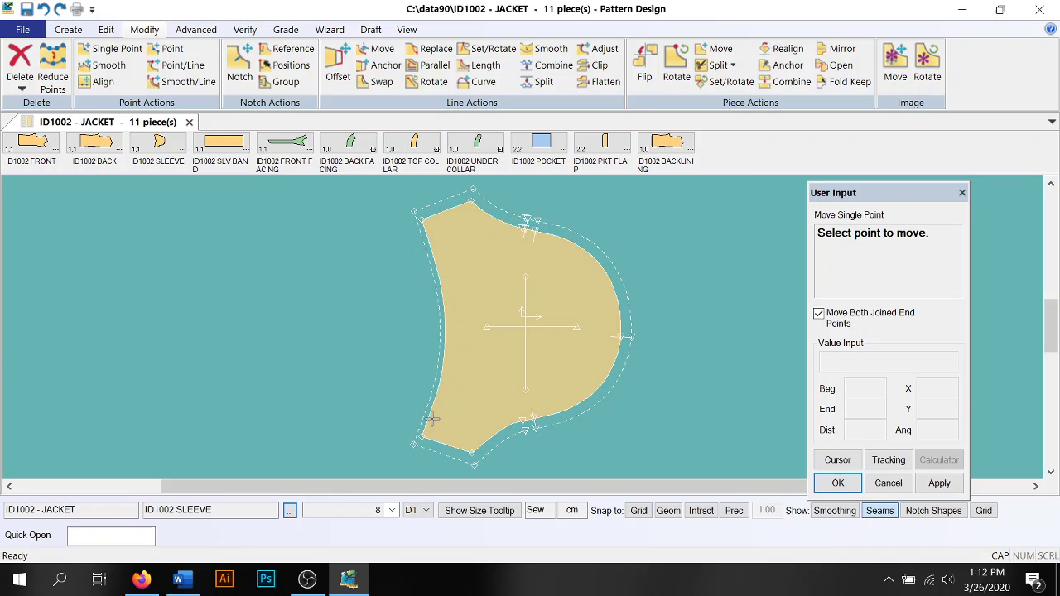
click(423, 220)
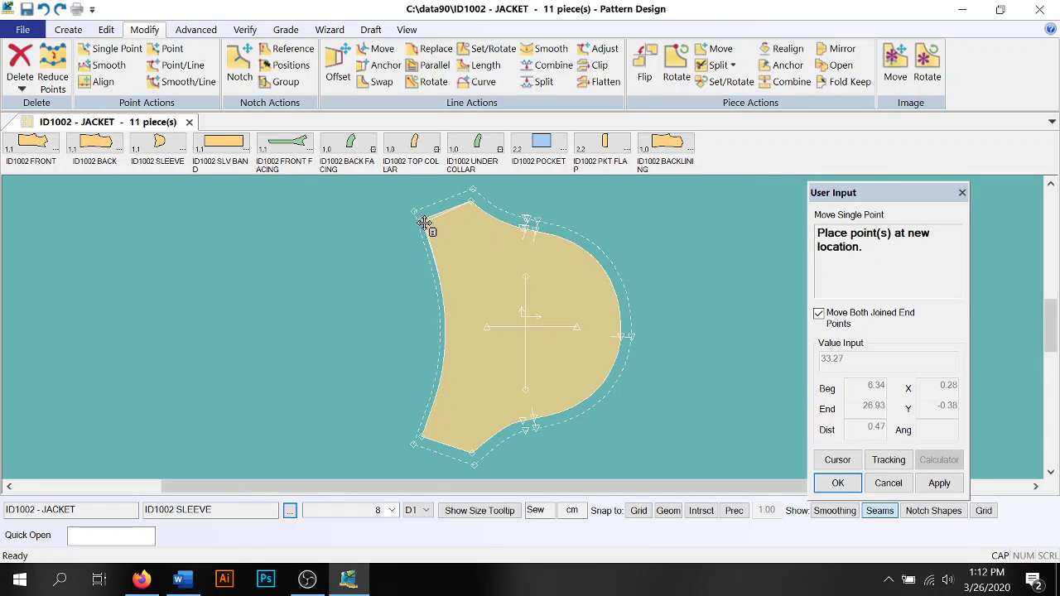
click(424, 224)
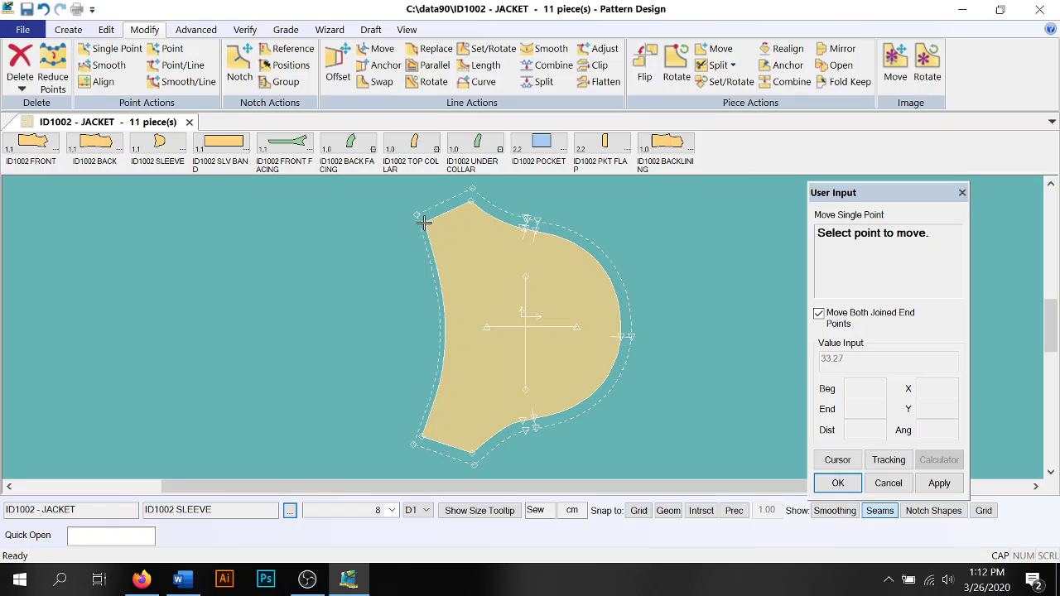
click(41, 10)
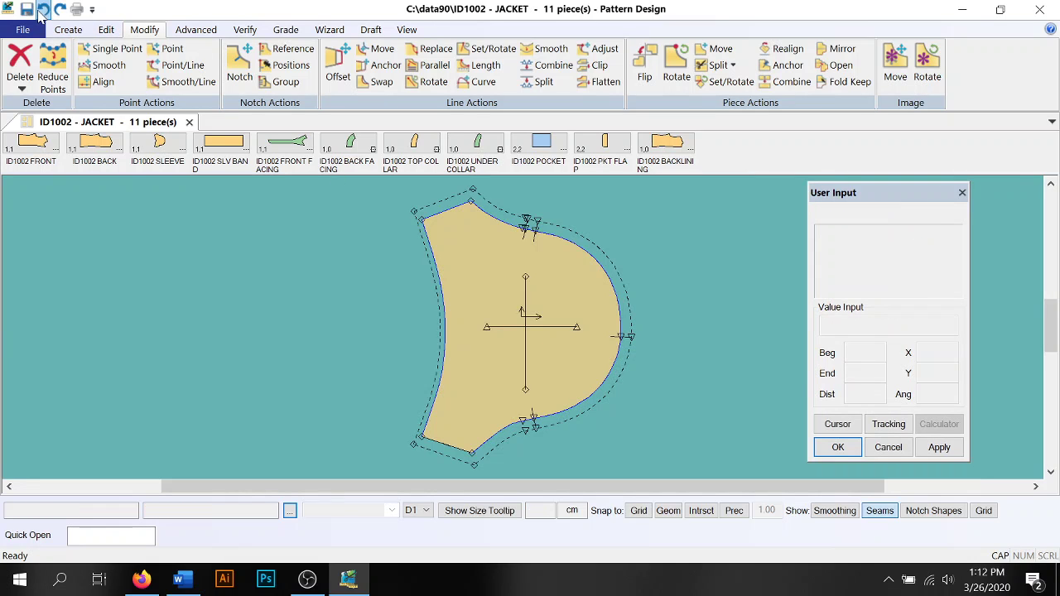
click(110, 70)
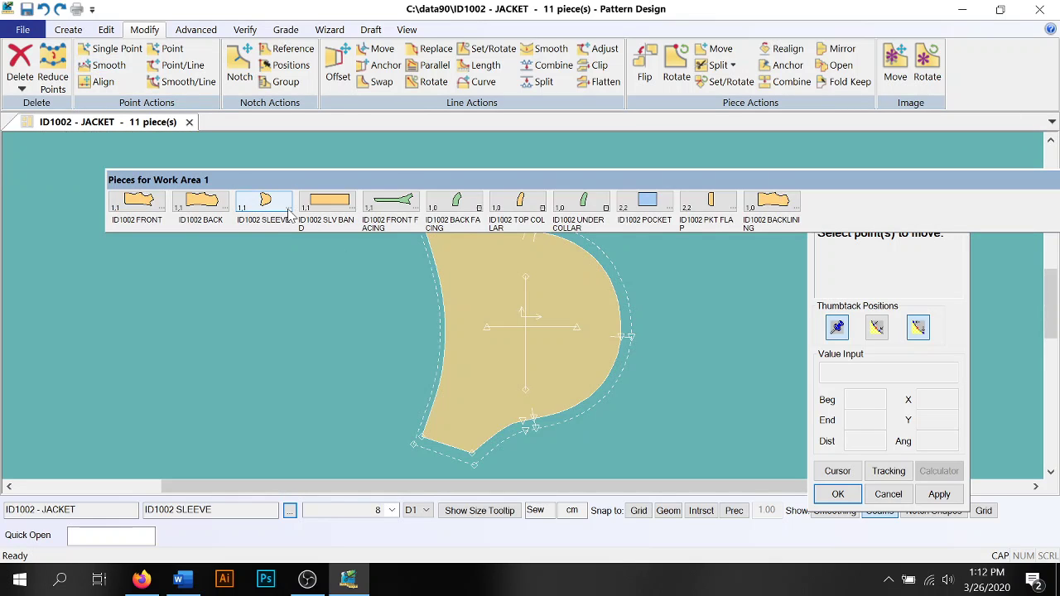
drag(508, 184, 436, 146)
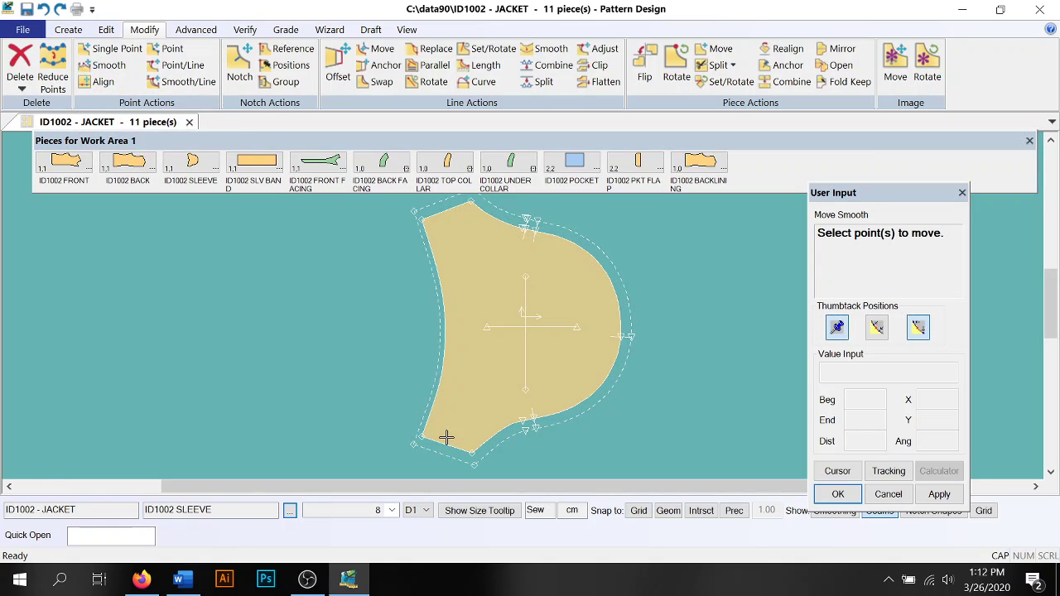
click(416, 436)
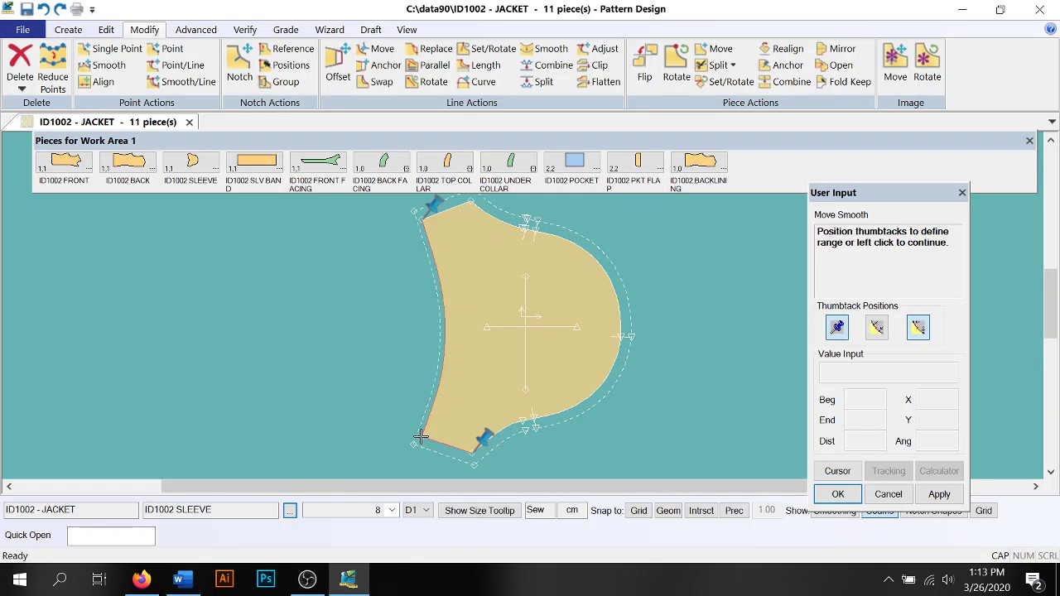
click(420, 436)
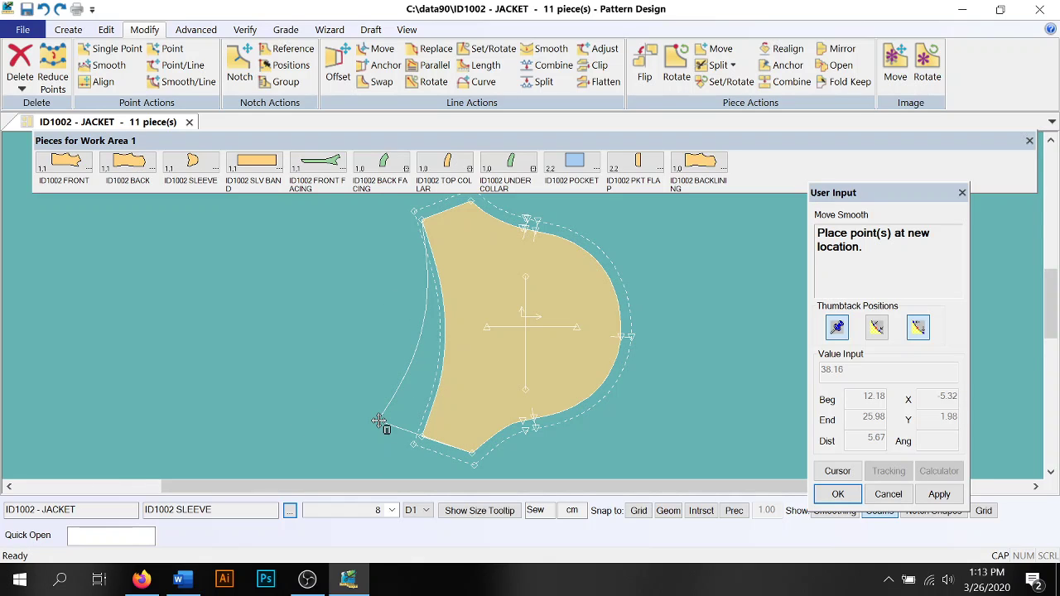
click(423, 439)
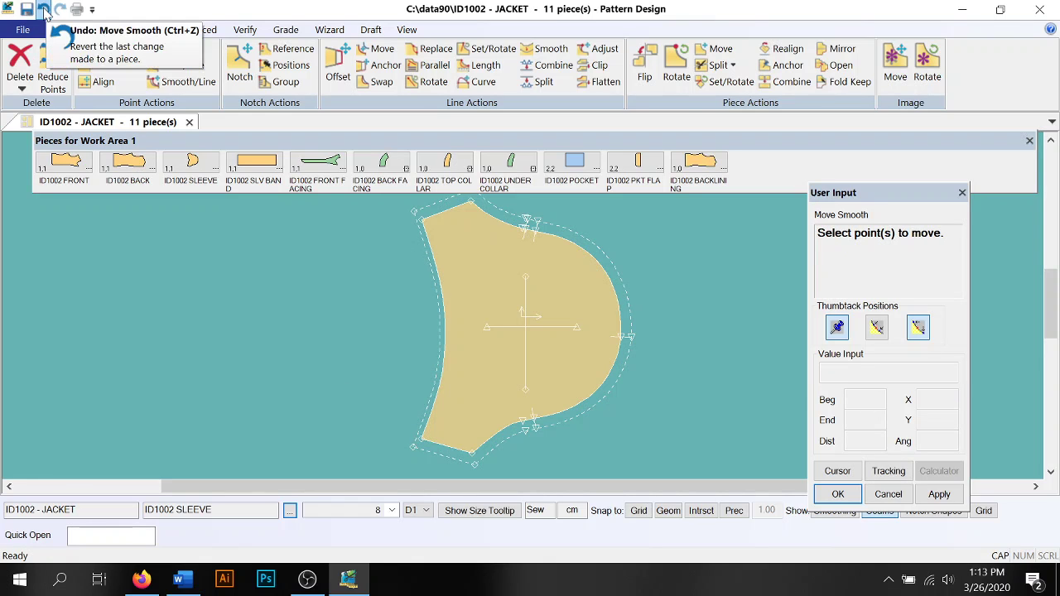
click(44, 10)
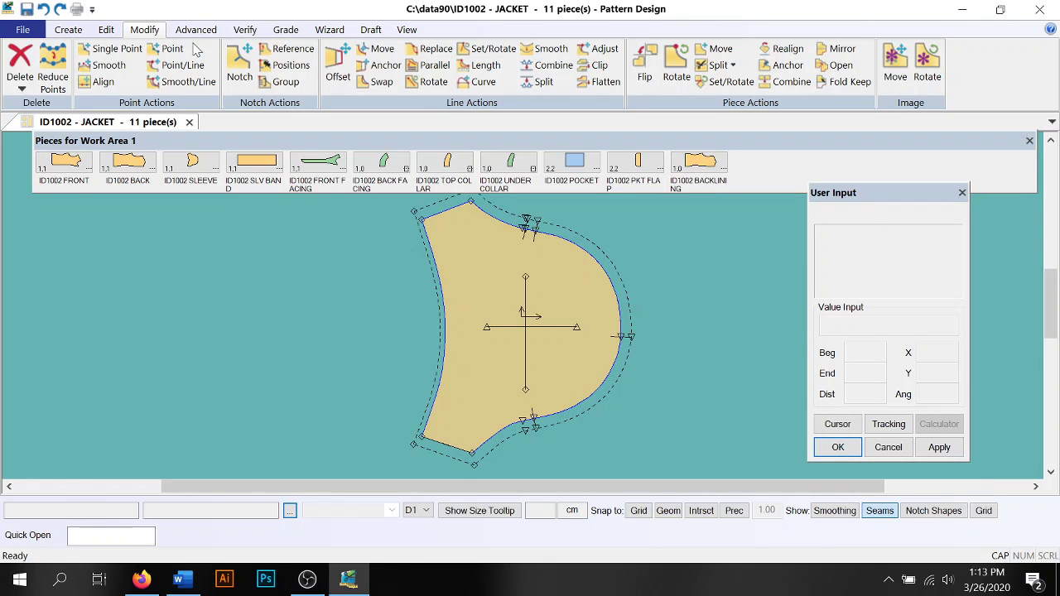
click(169, 53)
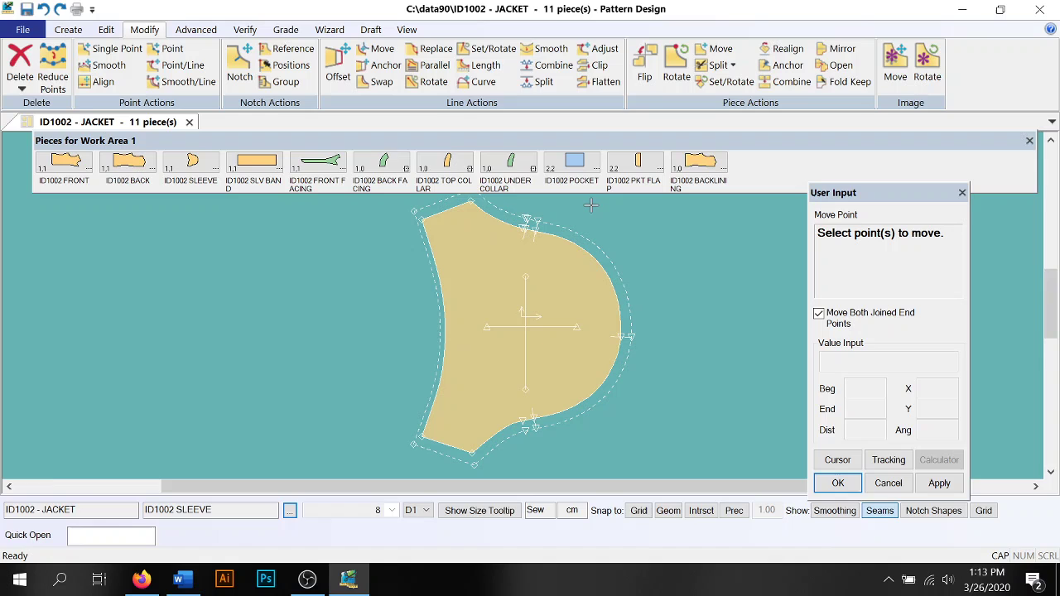
click(415, 214)
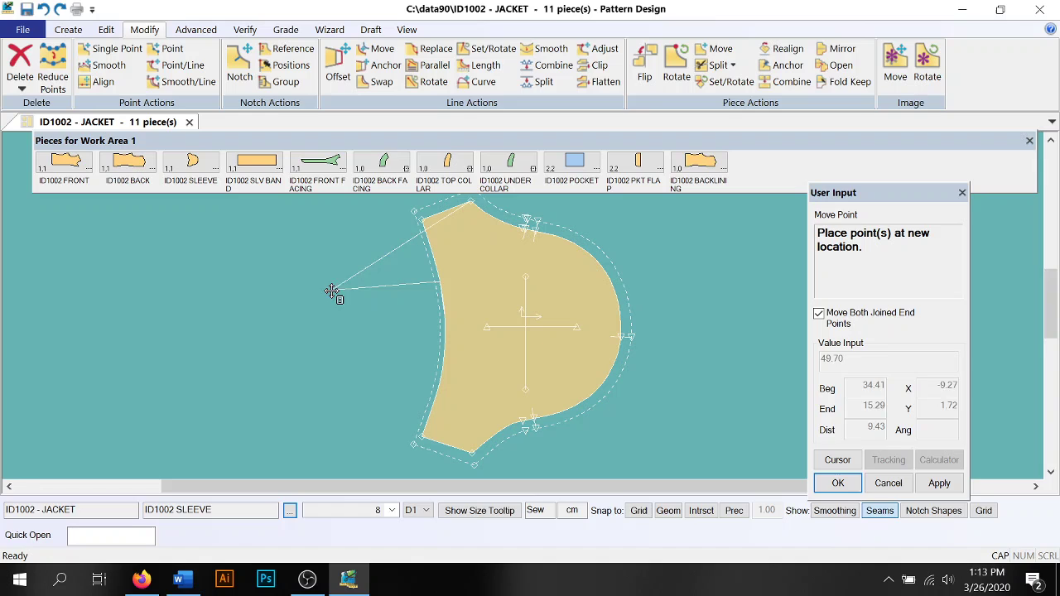
click(422, 218)
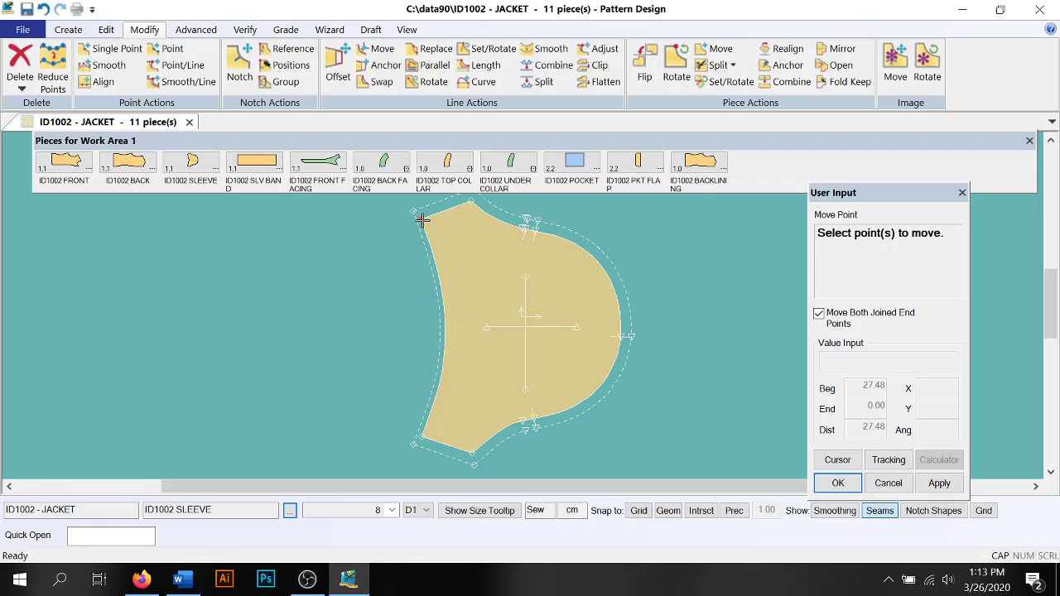
click(421, 220)
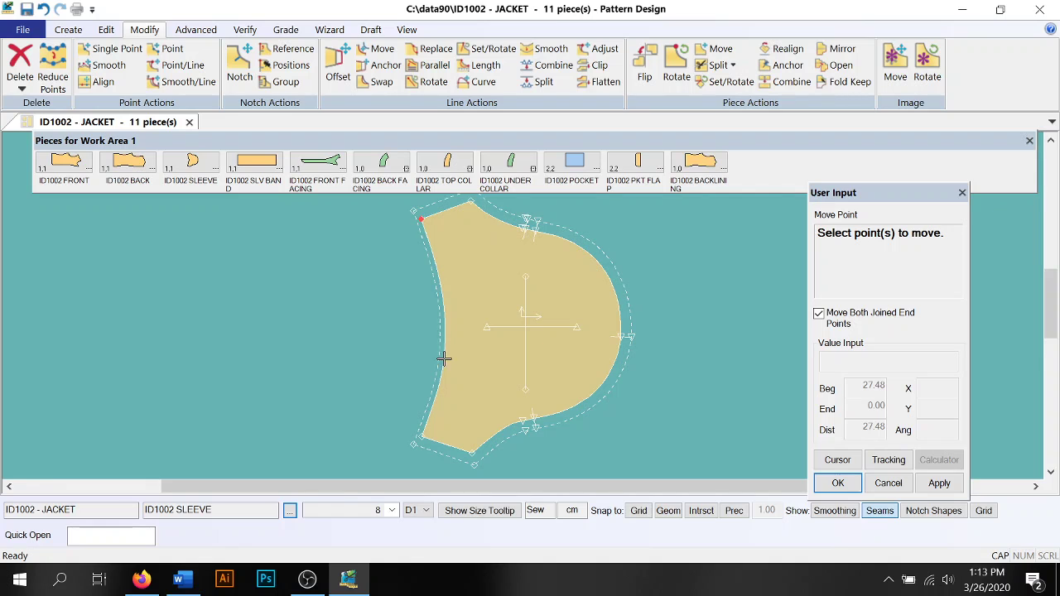
click(420, 438)
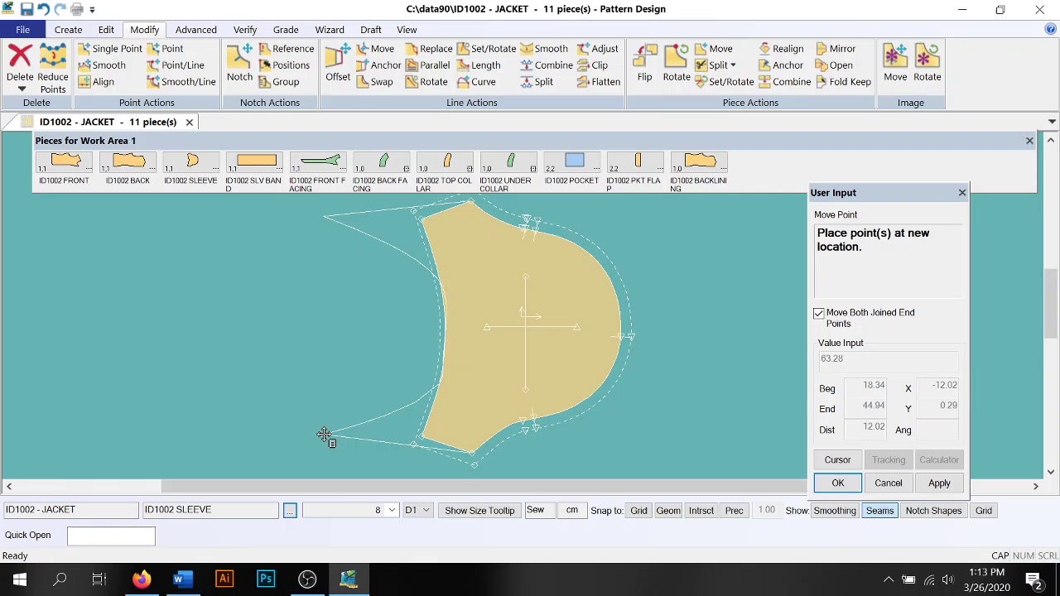
click(324, 436)
click(44, 10)
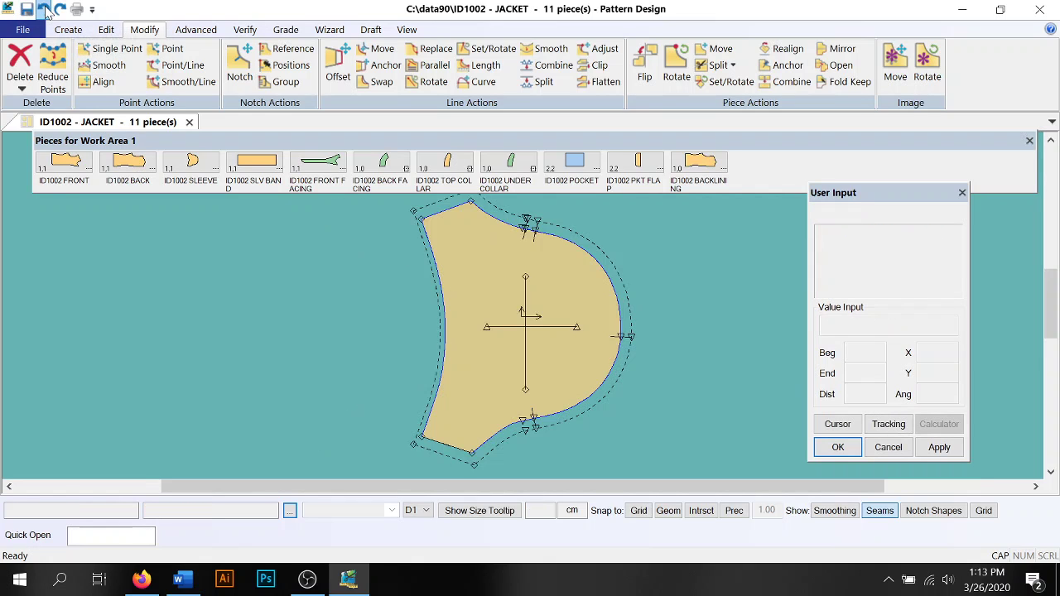
Slide the sleeve's top-left corner along its first line using Point/Line
click(183, 65)
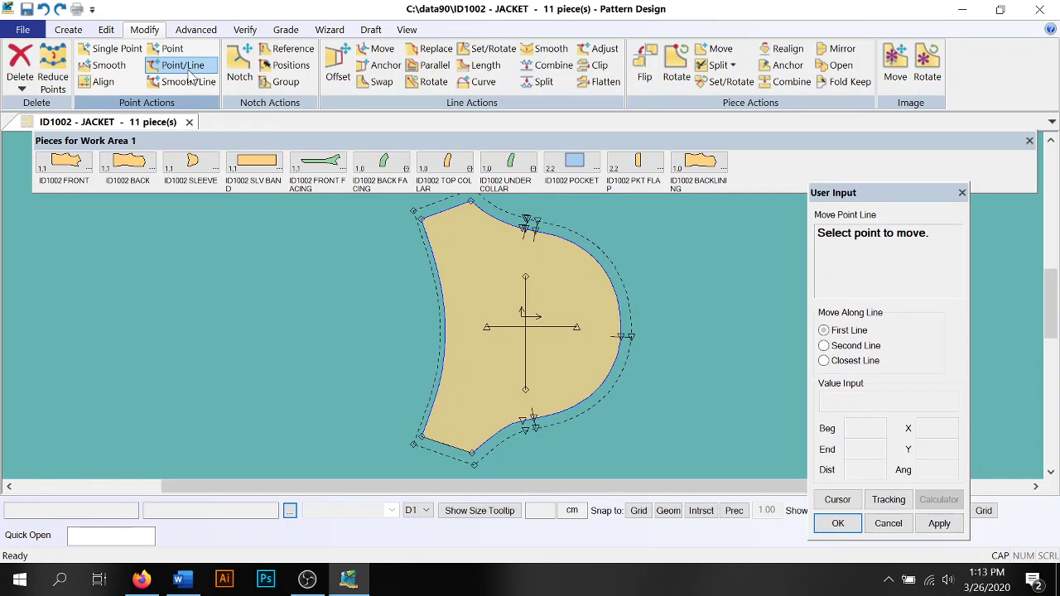
click(421, 219)
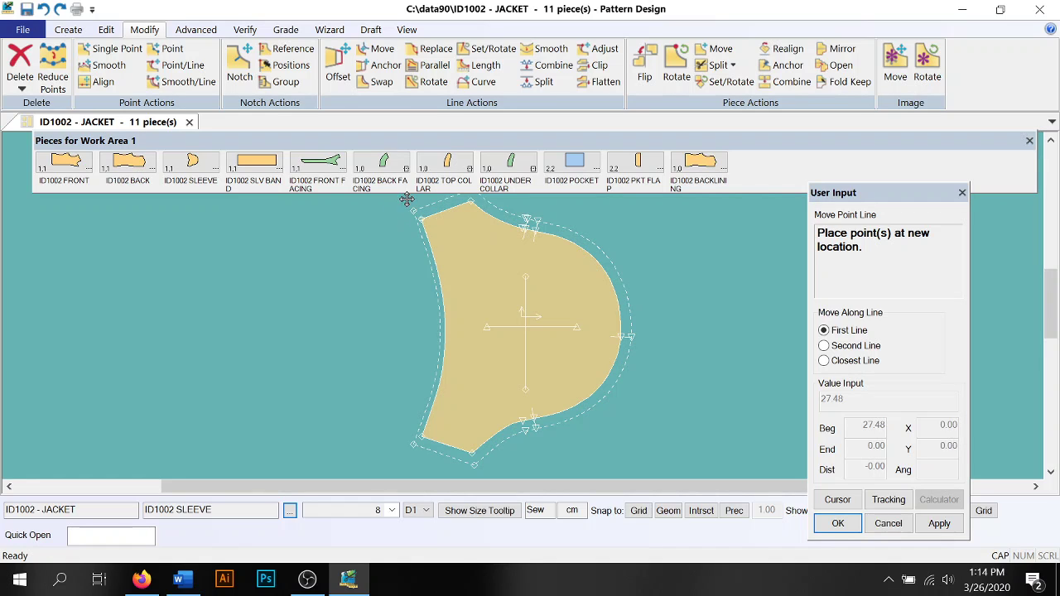
click(420, 218)
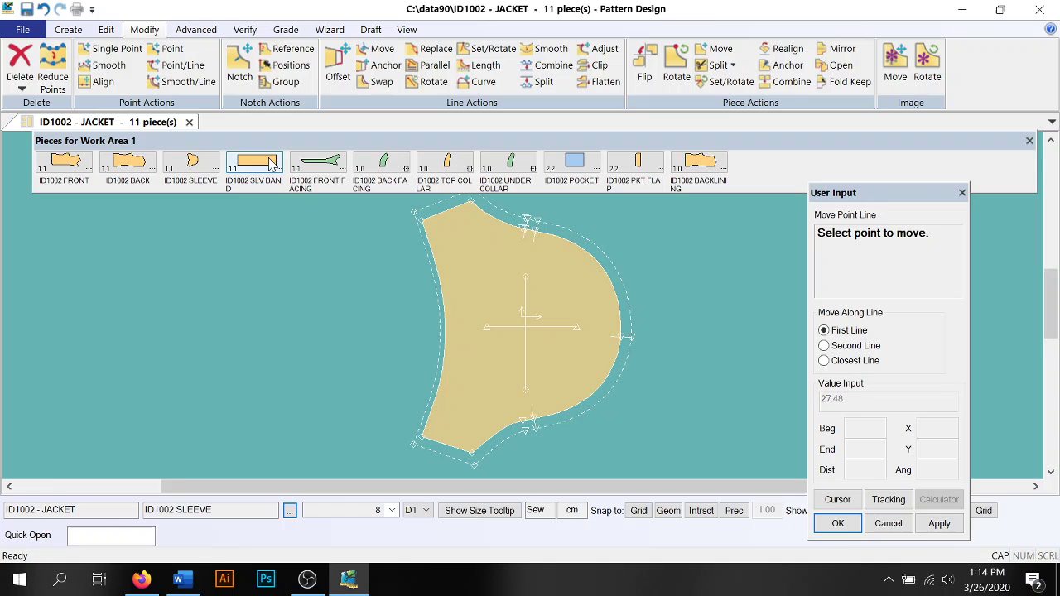
Place the ID1002 BACK piece on the work area and close the Pieces bar and input panel
drag(129, 161, 345, 337)
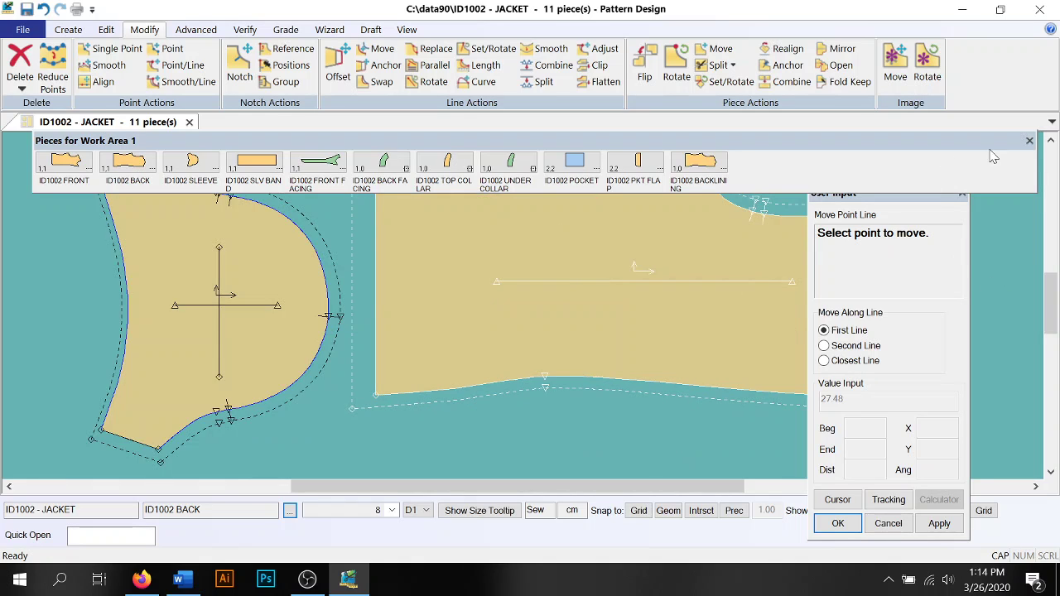
click(1030, 141)
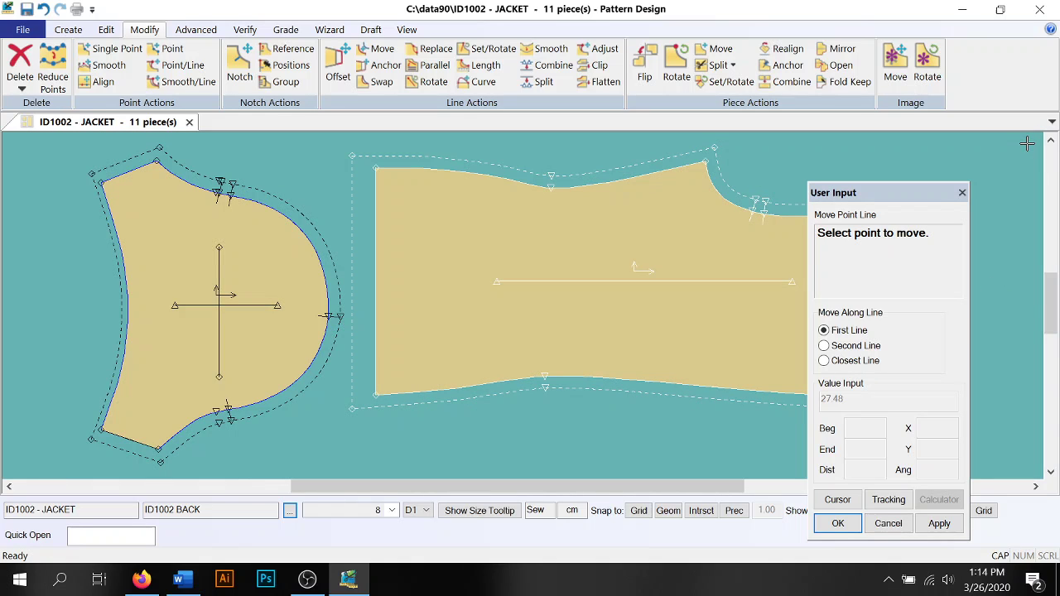
click(963, 193)
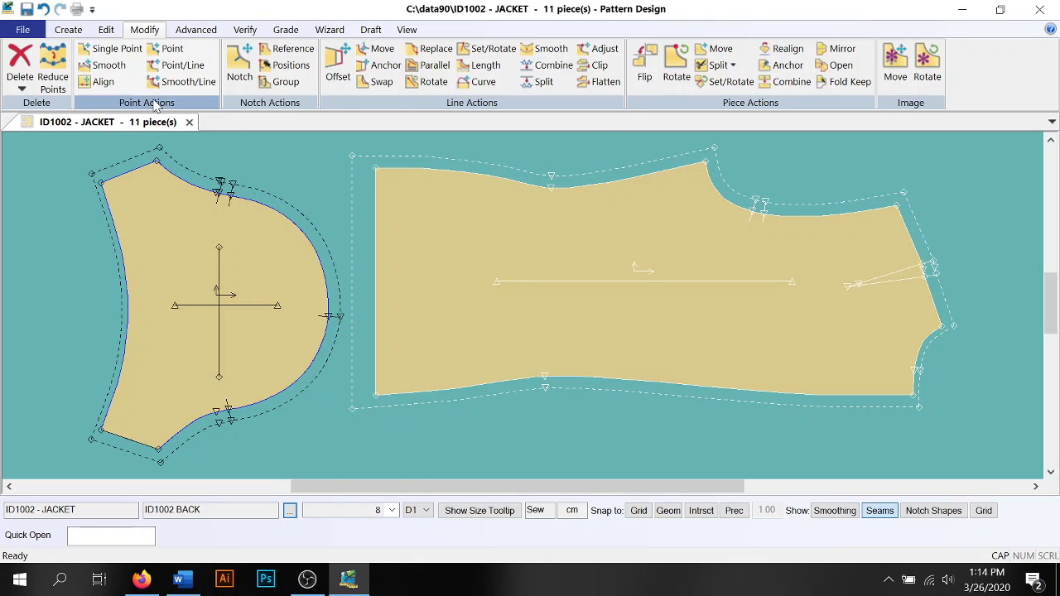
Slide the back piece's upper-right corner further along its edge with Point/Line
click(175, 68)
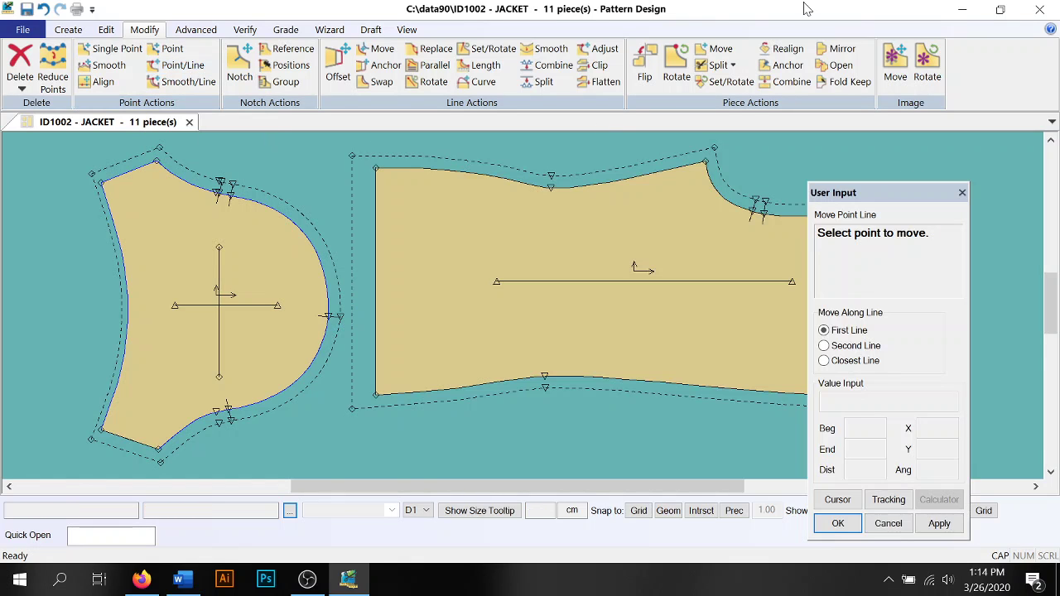
drag(889, 194, 122, 151)
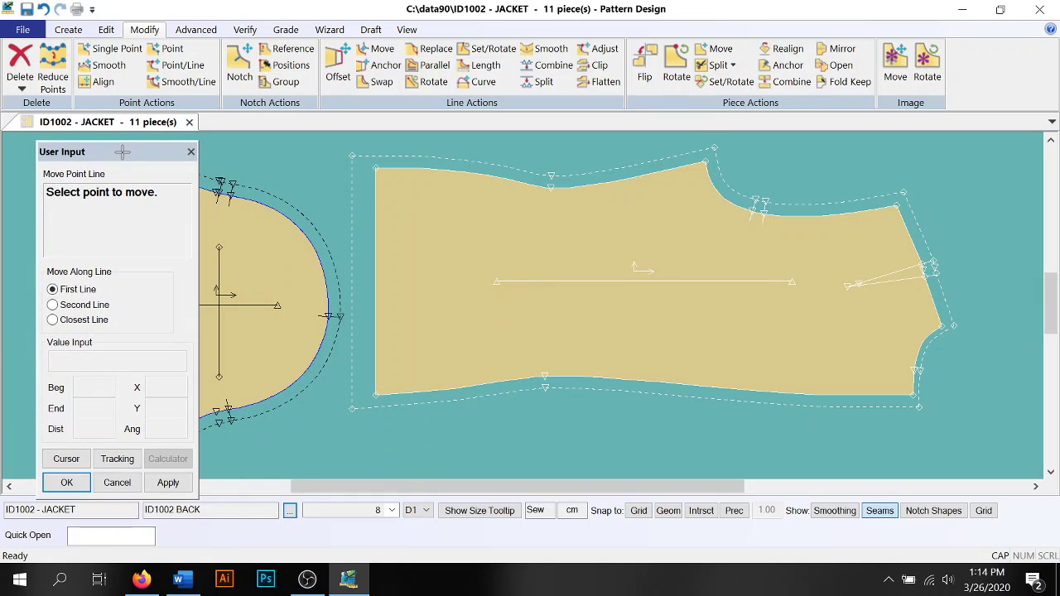
click(896, 204)
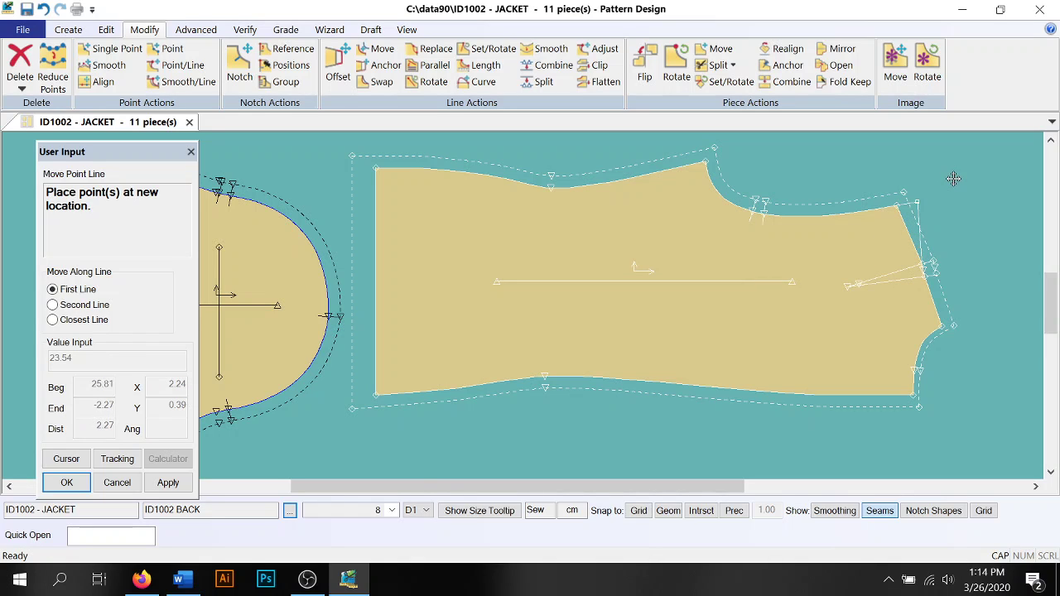
click(900, 206)
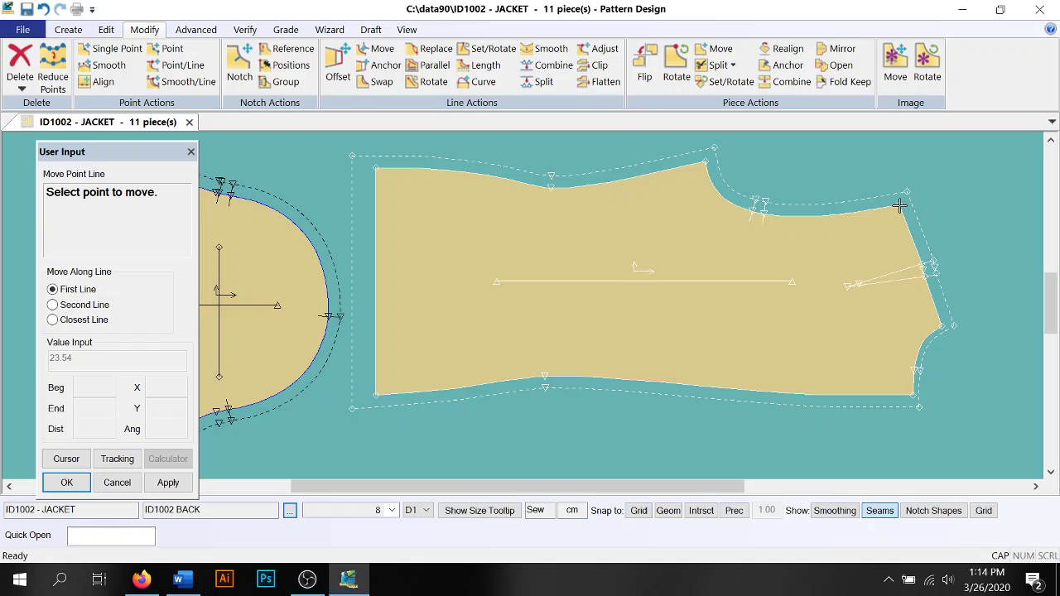
Shift the back piece's bottom-right hem point slightly using Move Smooth Line
click(192, 82)
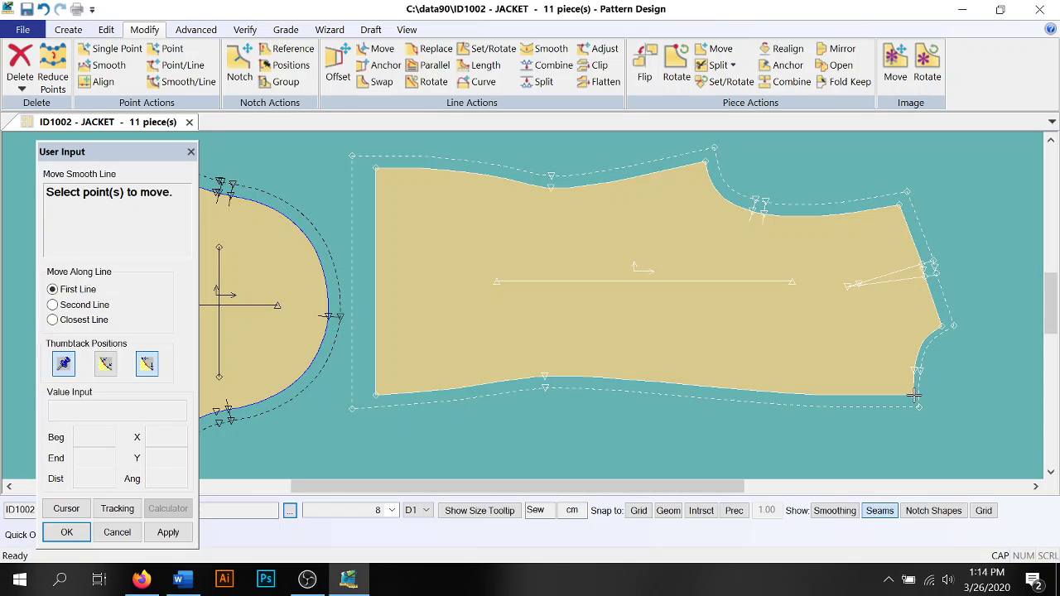
click(915, 395)
click(914, 396)
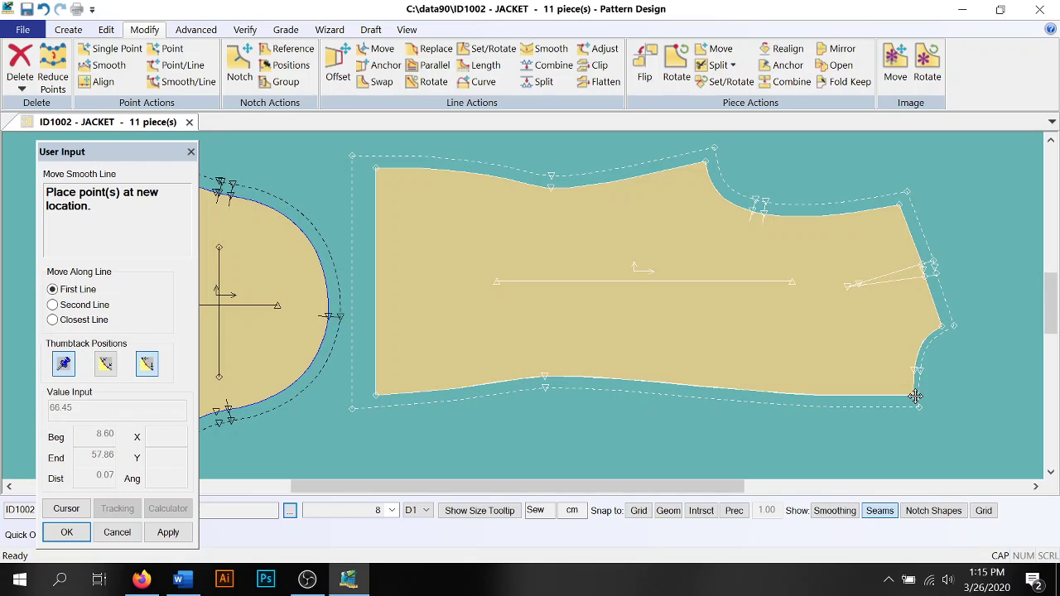
click(915, 397)
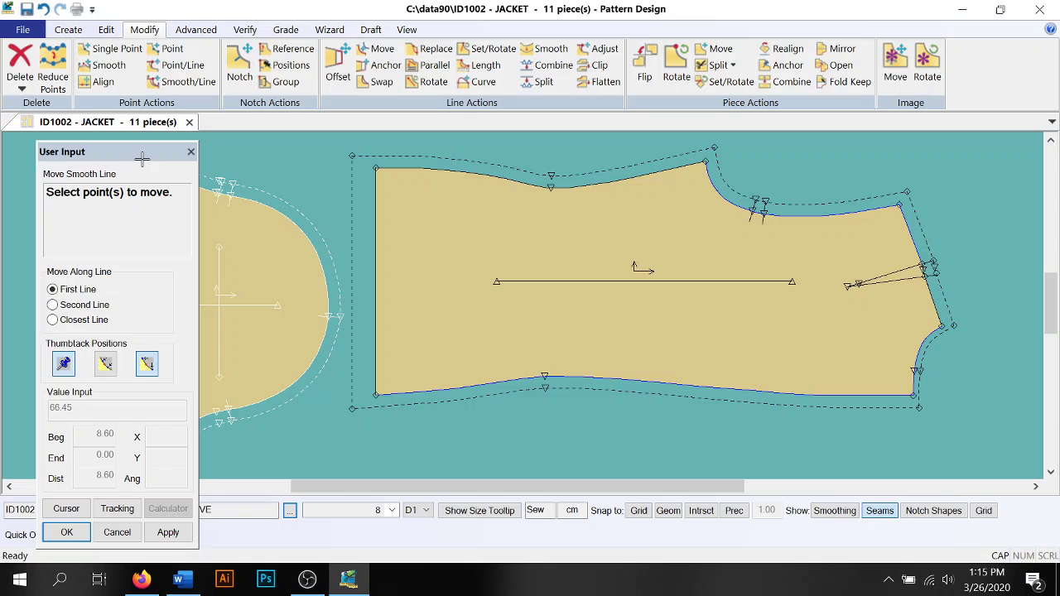
Select the sleeve piece and confirm the selection with OK
click(345, 187)
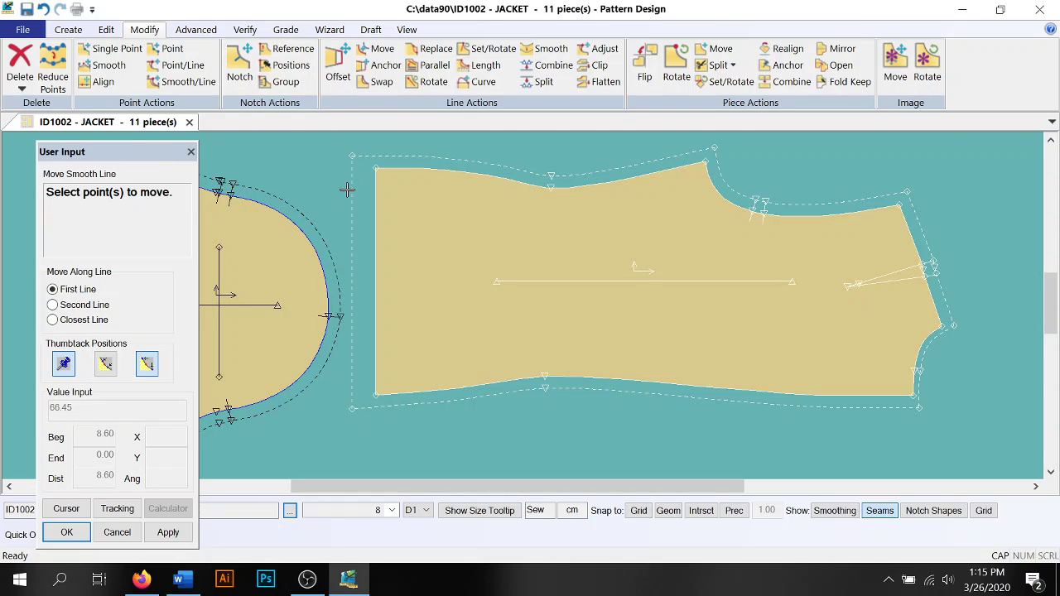
right_click(272, 246)
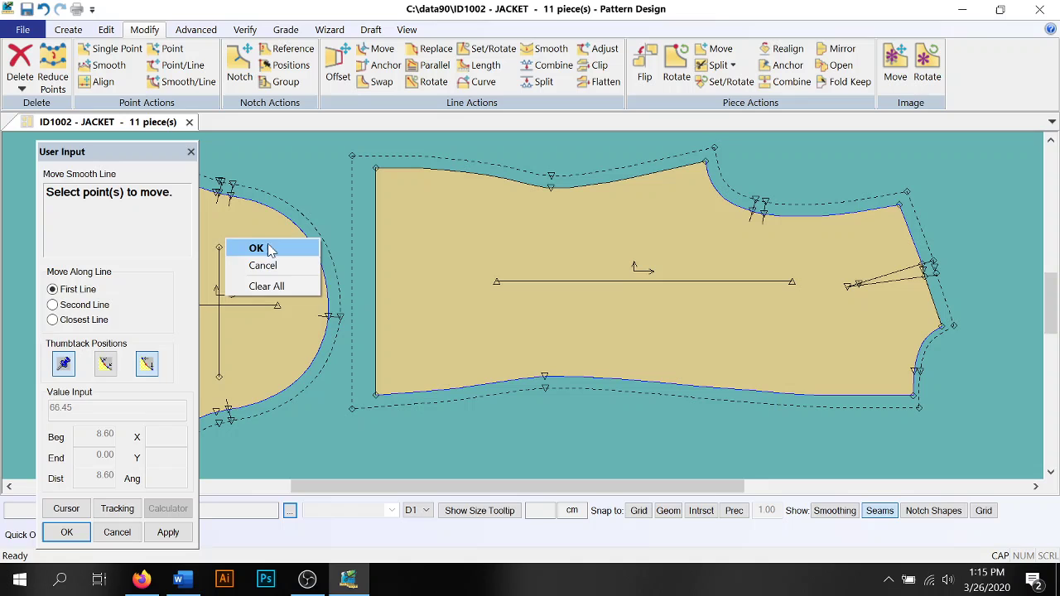
click(274, 247)
Delete the sleeve piece with Delete > Piece, leaving only ID1002 BACK
click(21, 83)
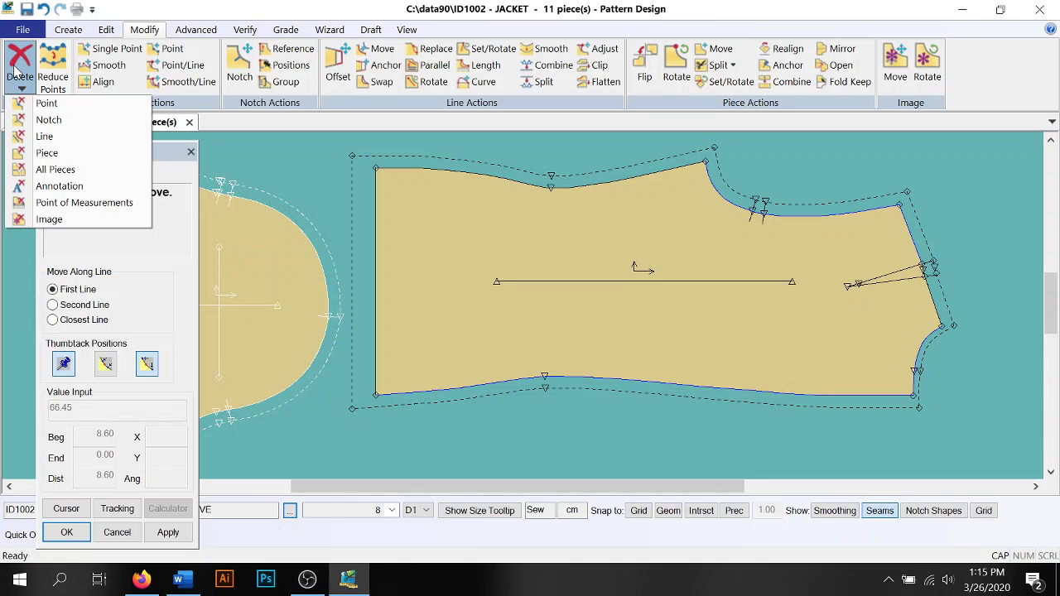
click(50, 158)
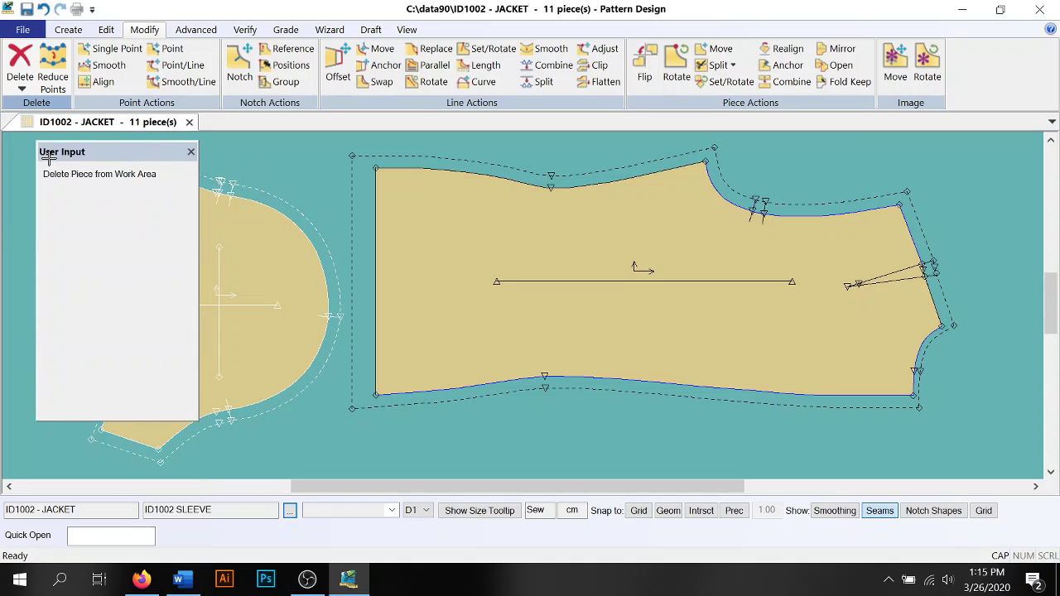
click(296, 264)
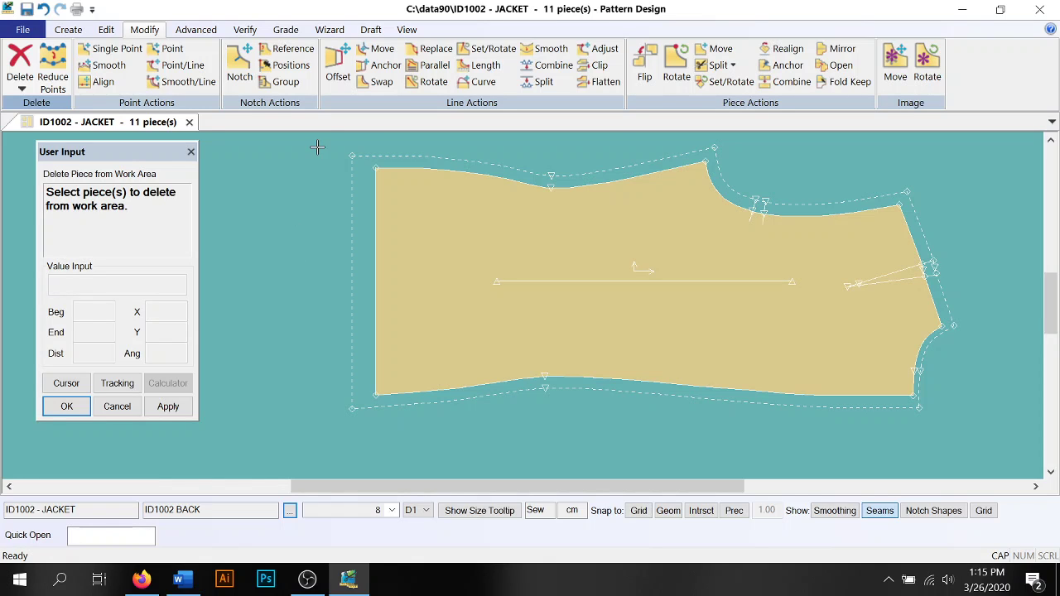
click(338, 68)
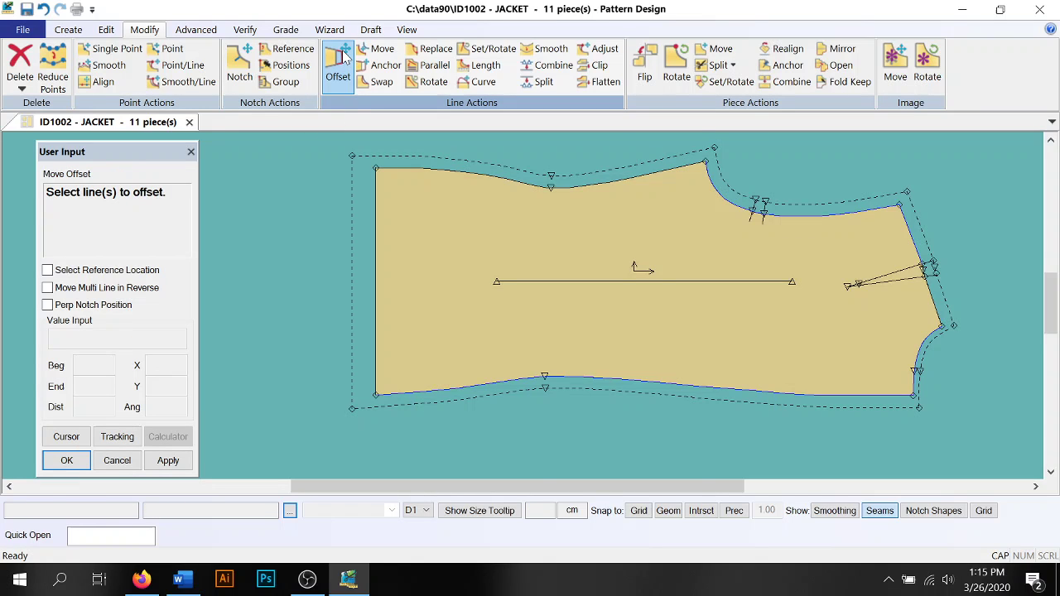
Offset the back piece's left edge outward by about 9.95
click(374, 200)
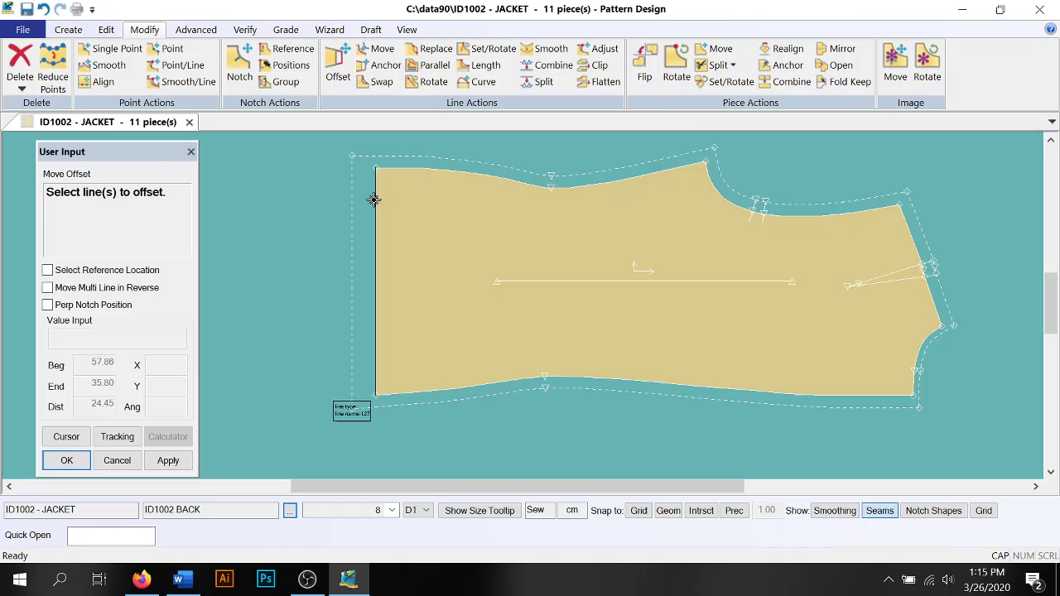
right_click(374, 200)
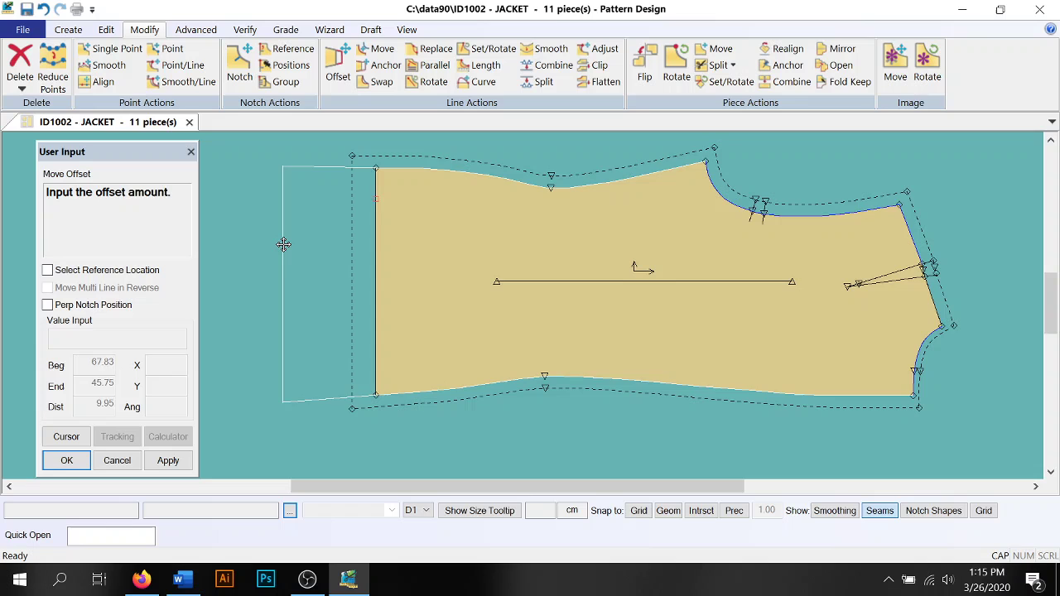
click(283, 244)
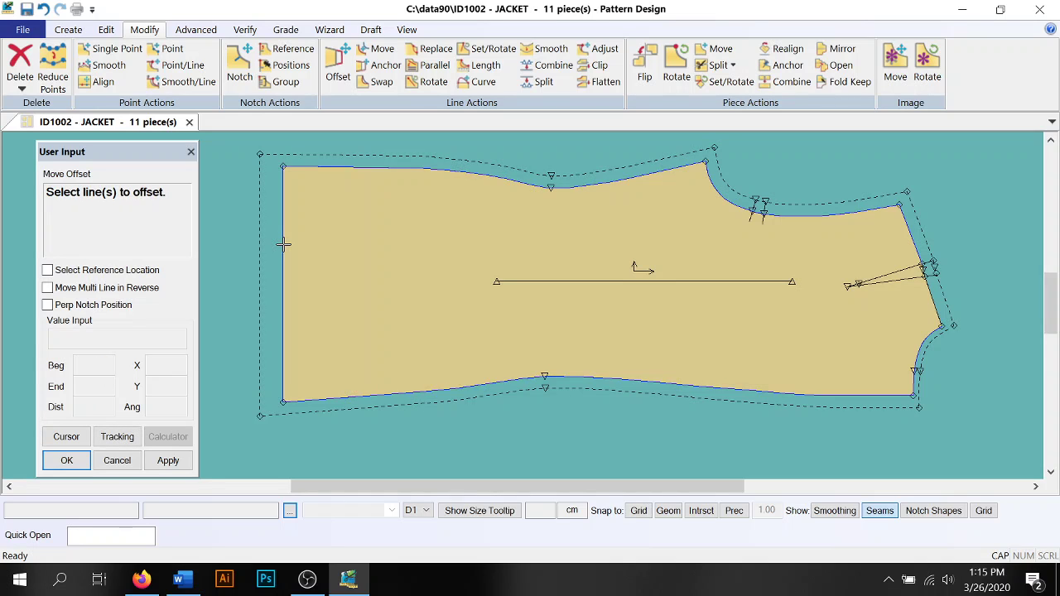
click(382, 51)
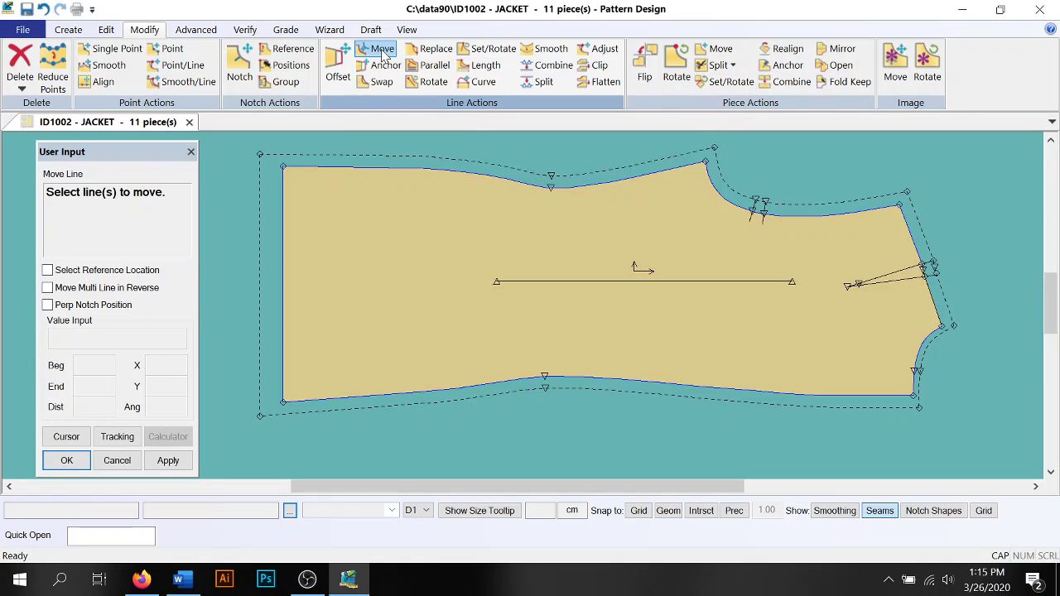
click(805, 217)
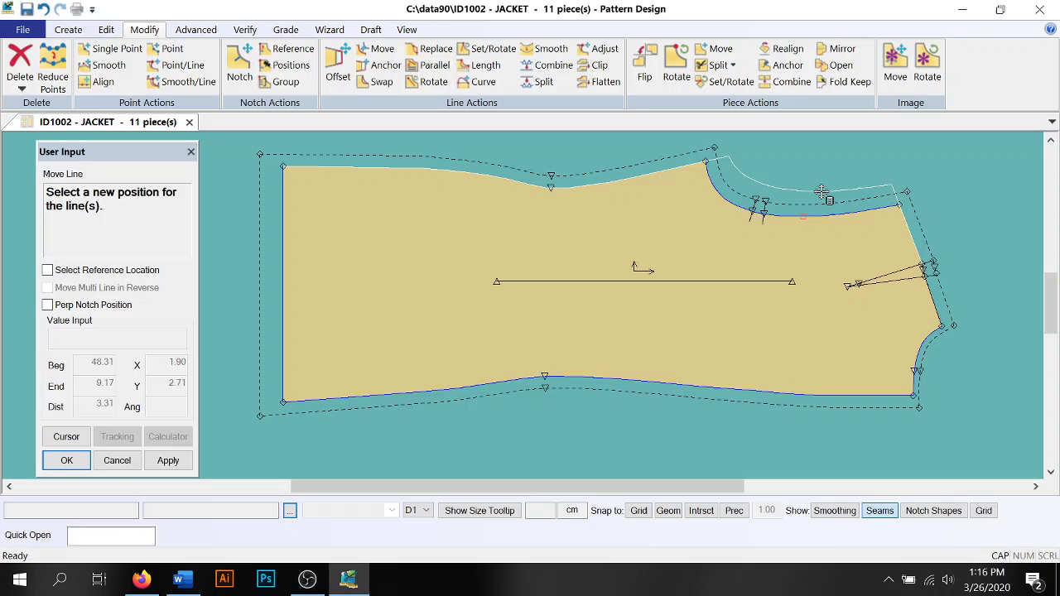
click(821, 192)
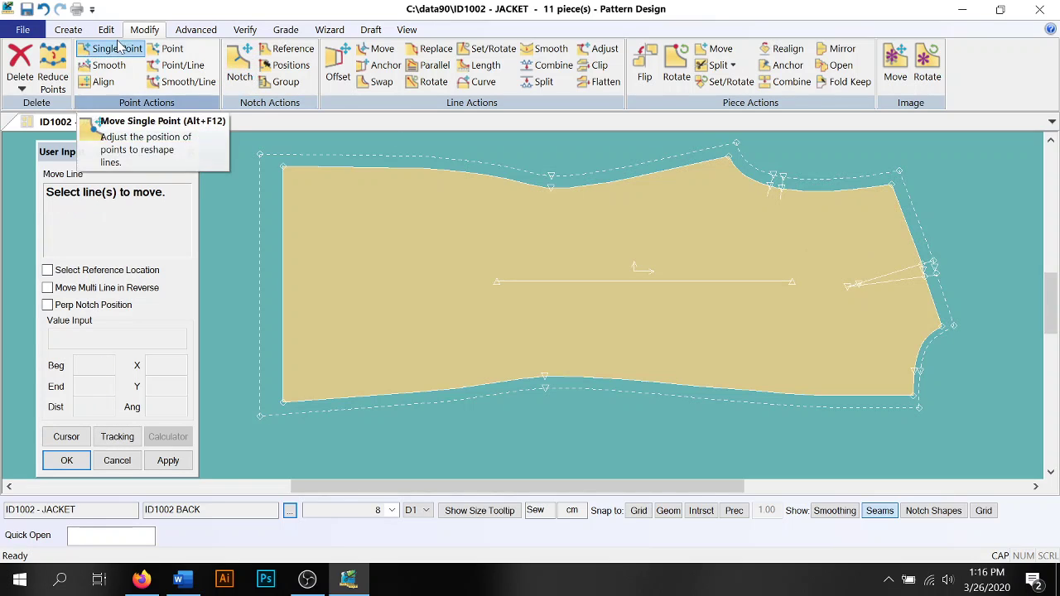
click(44, 10)
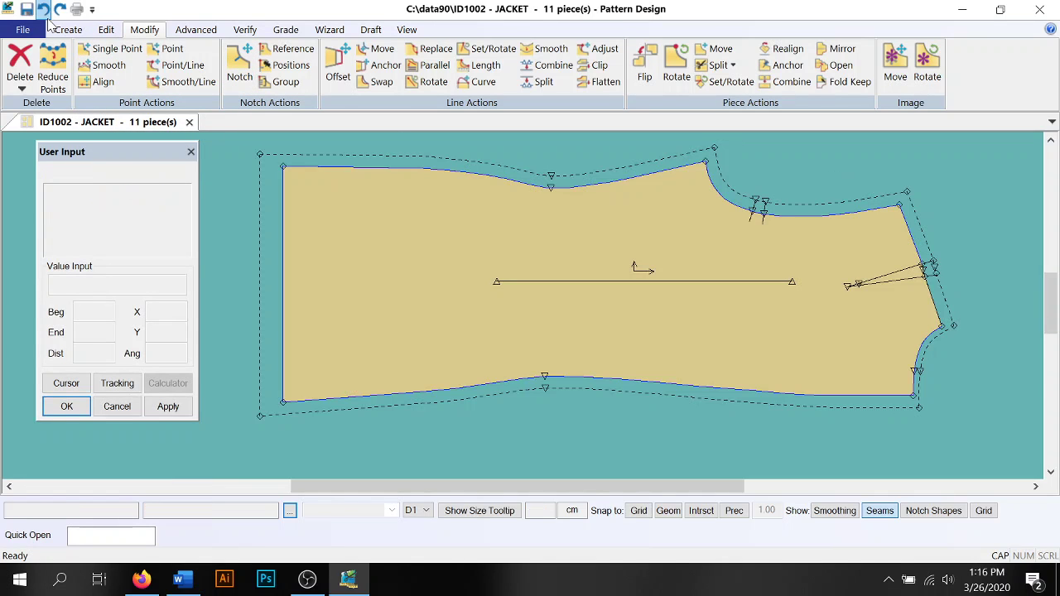
Draw a 2-Point Curve inside the back piece from the armhole's top corner to the right corner
click(384, 84)
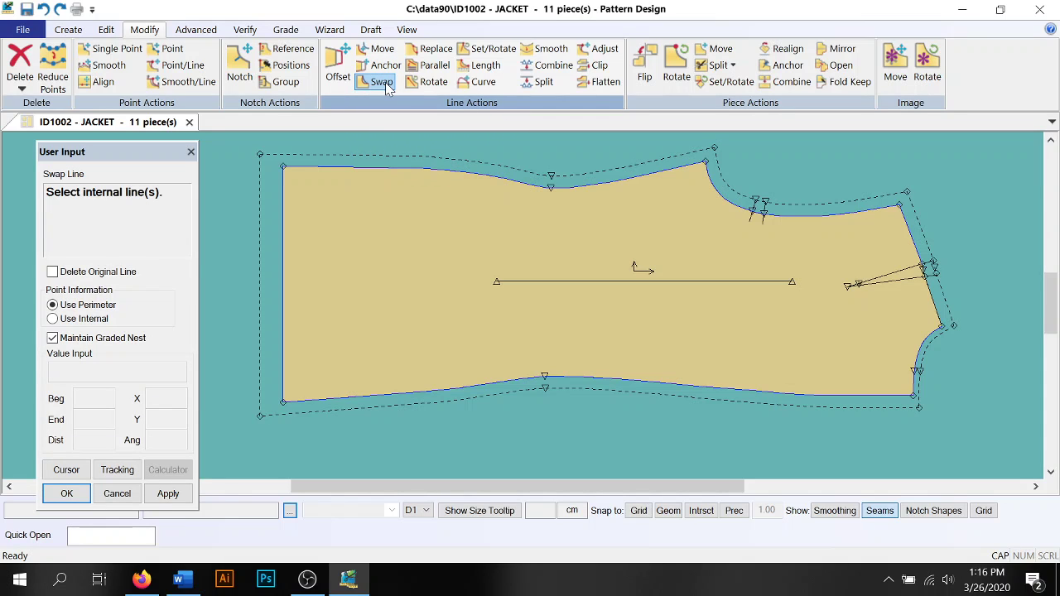
click(73, 30)
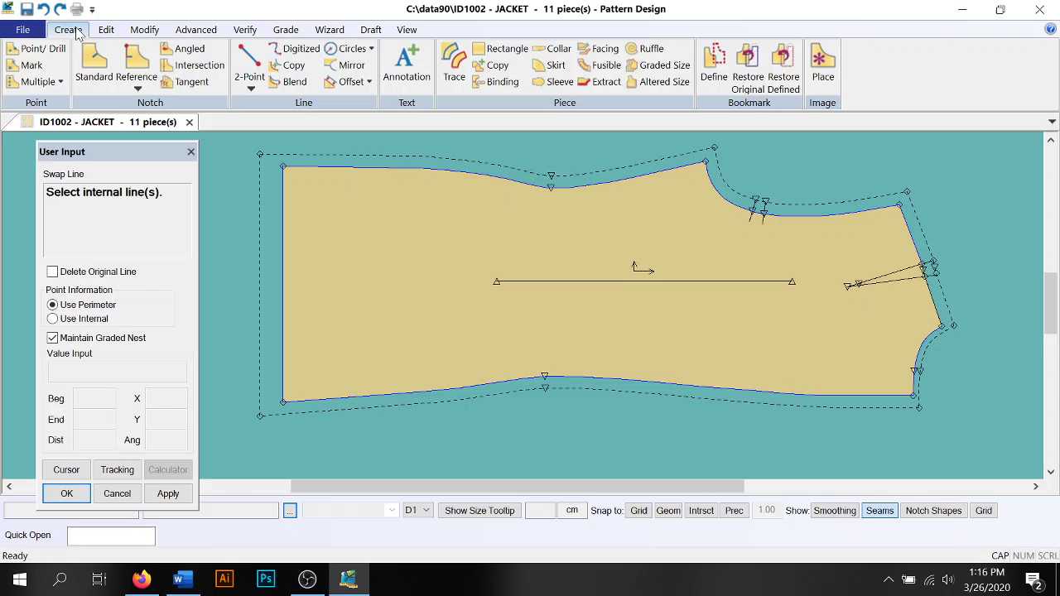
click(248, 71)
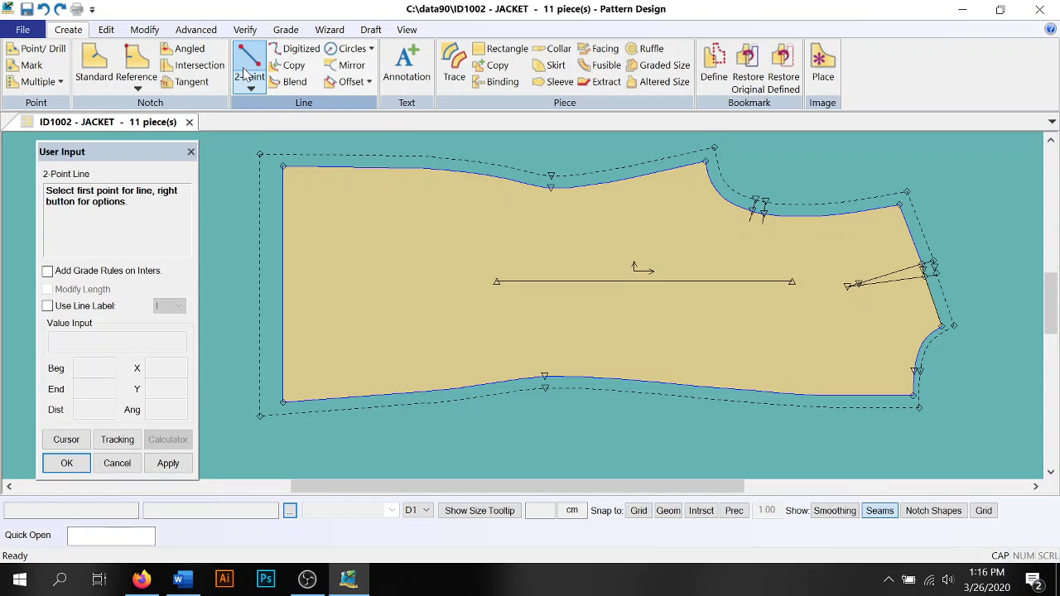
click(250, 86)
click(283, 120)
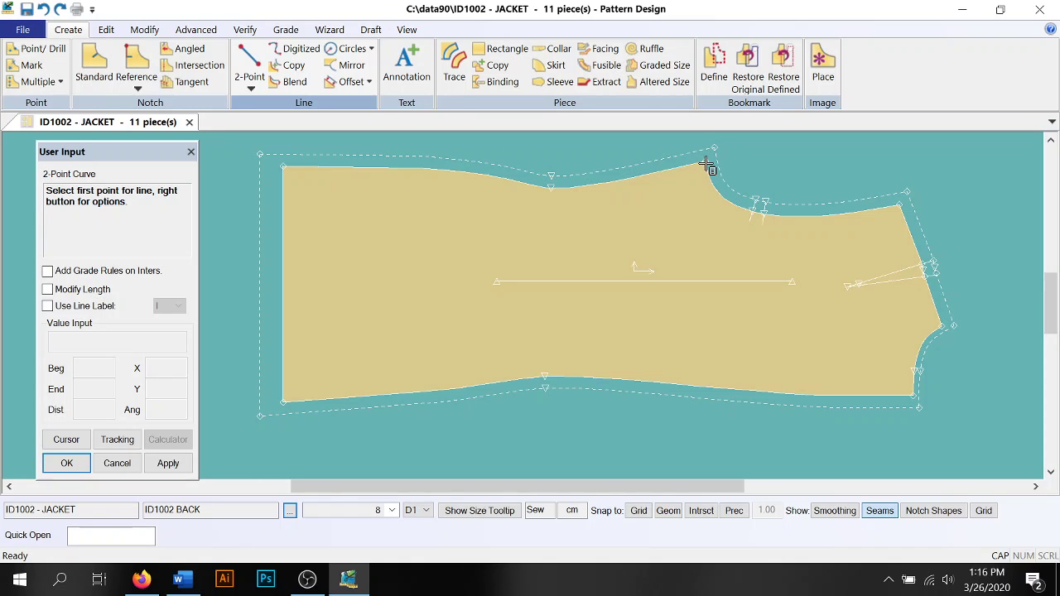
click(707, 164)
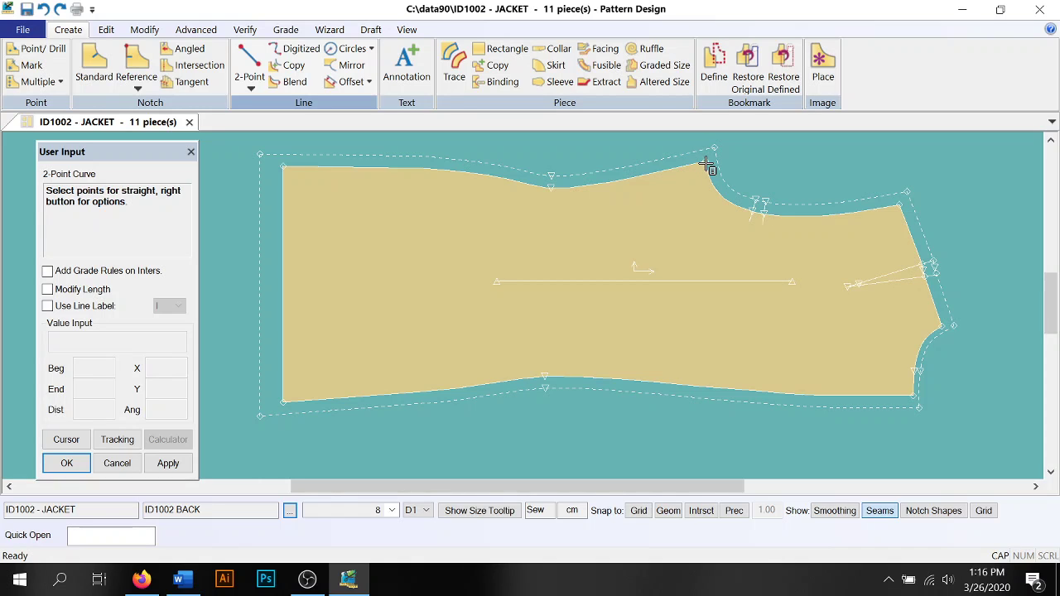
click(903, 208)
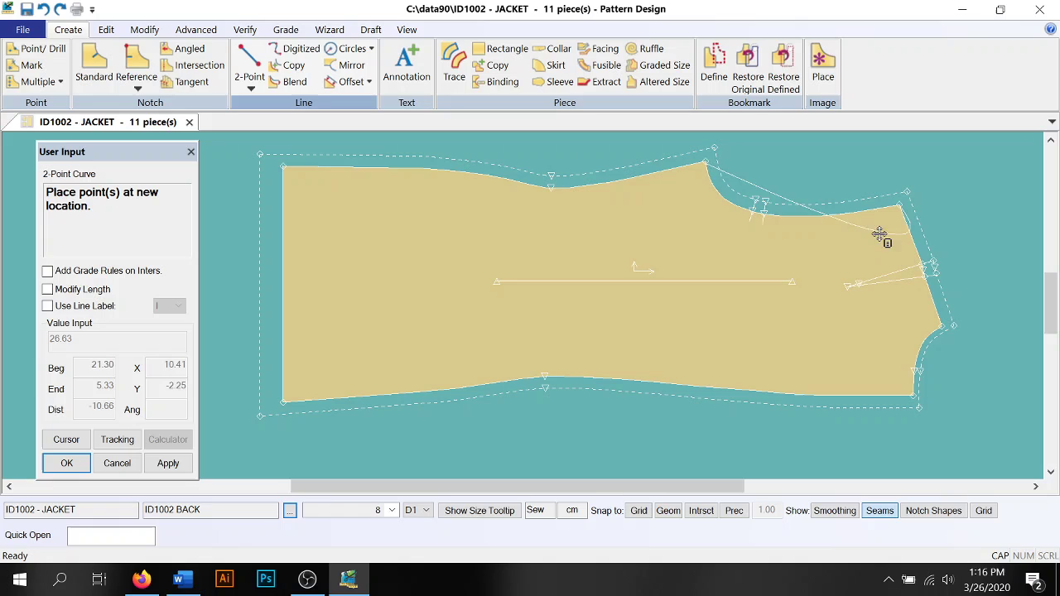
click(757, 258)
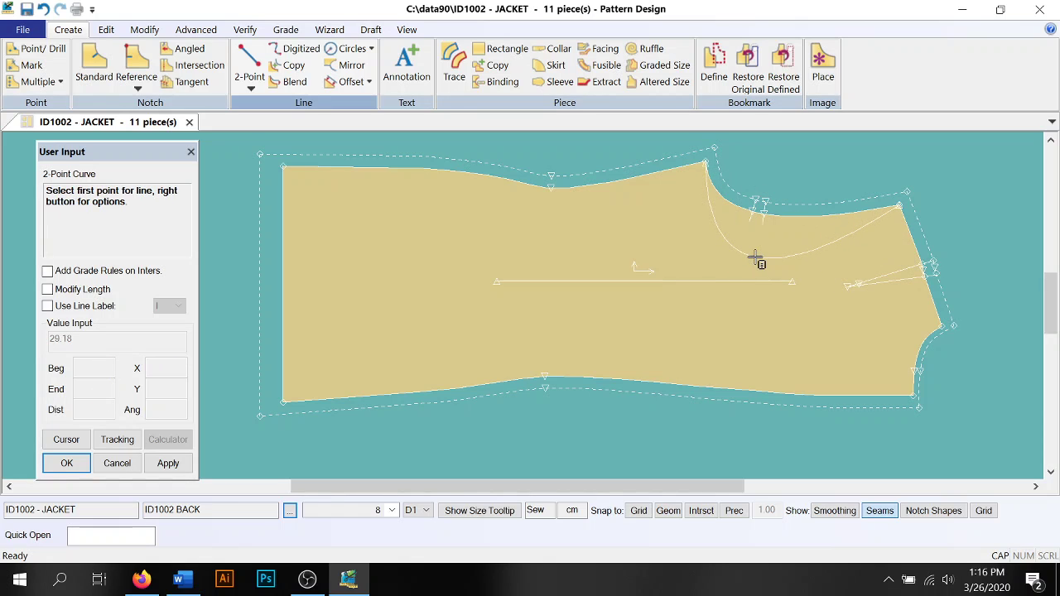
click(144, 30)
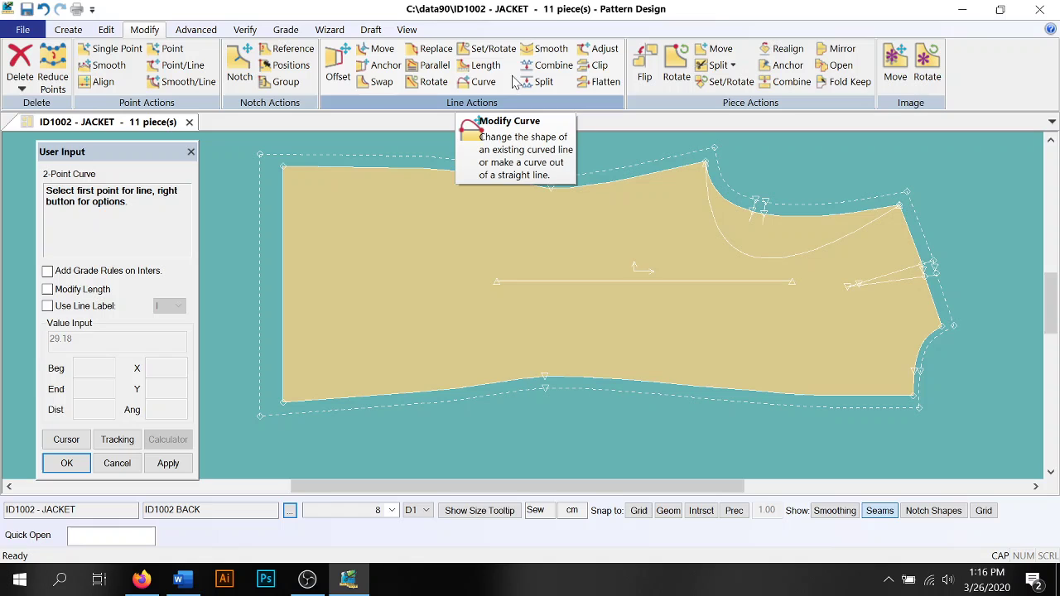
Swap the drawn armhole curve into the back piece's perimeter
click(377, 81)
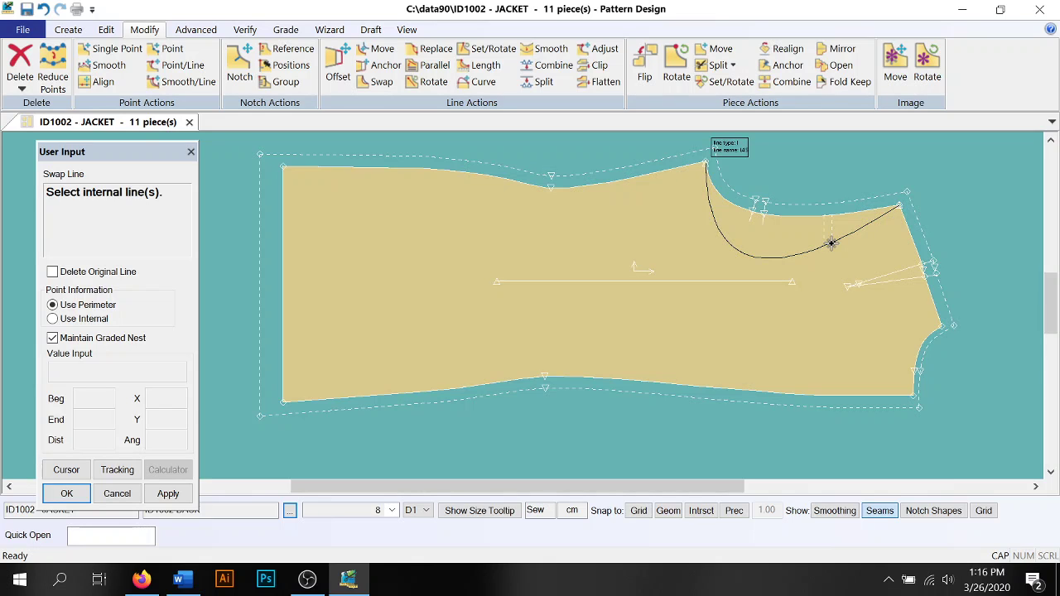
click(844, 238)
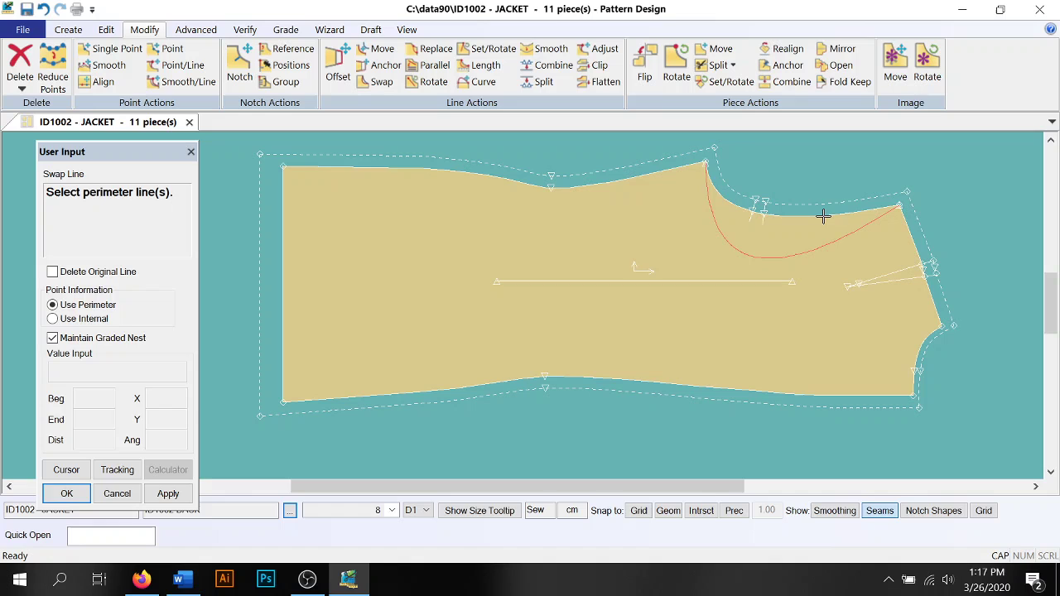
click(823, 217)
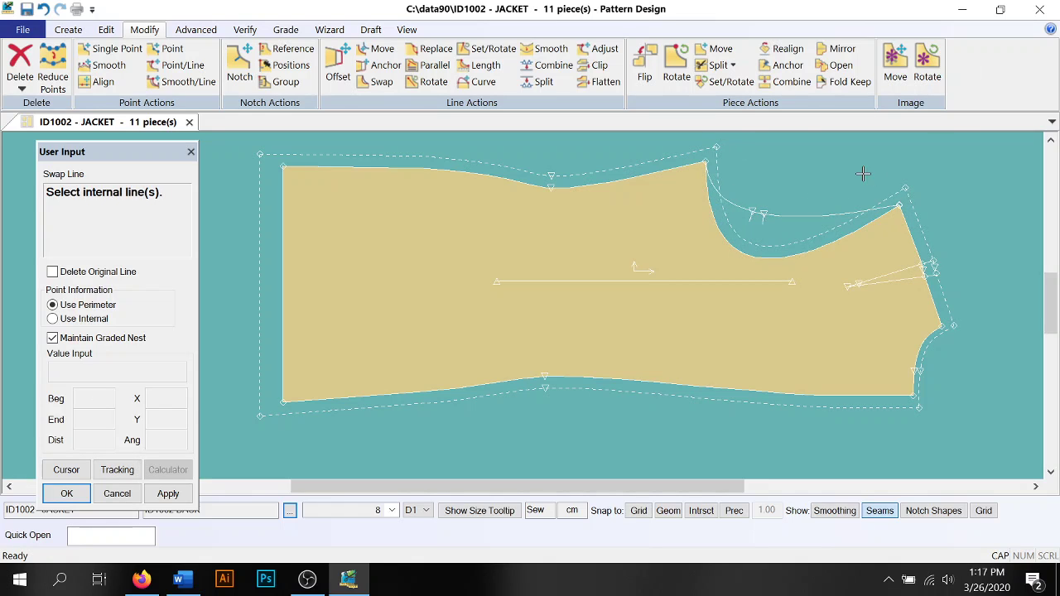
drag(850, 167, 442, 162)
Undo the last three edits and re-place the jacket back piece in the same spot
click(43, 10)
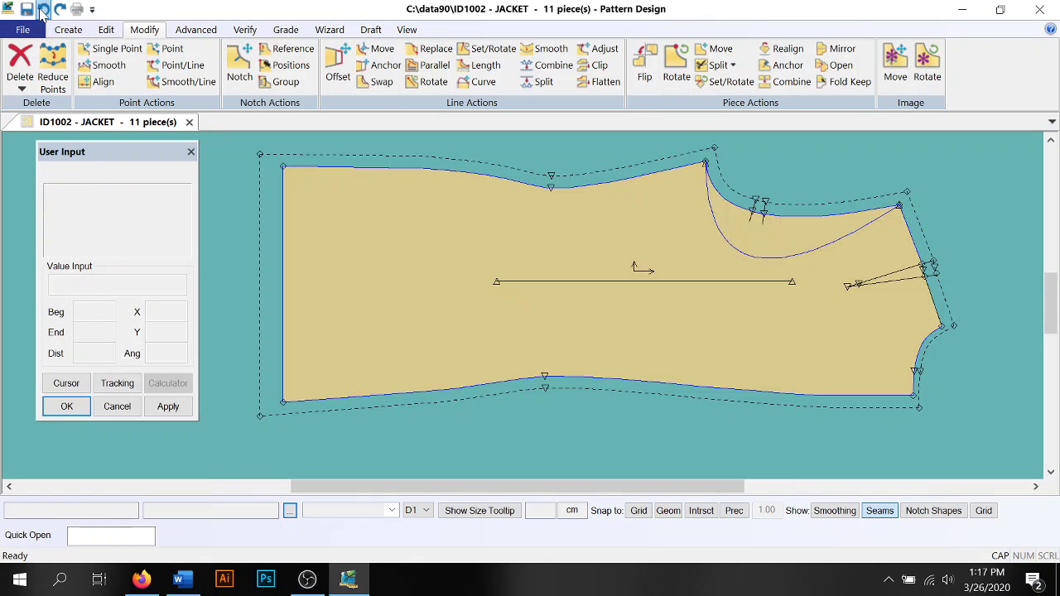
click(43, 10)
click(43, 10)
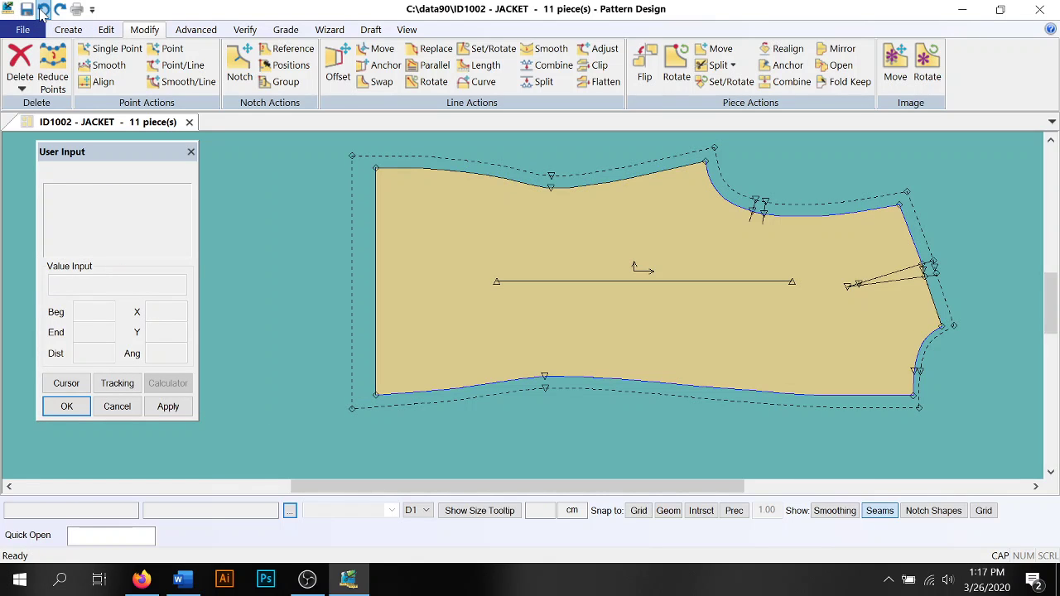
click(431, 193)
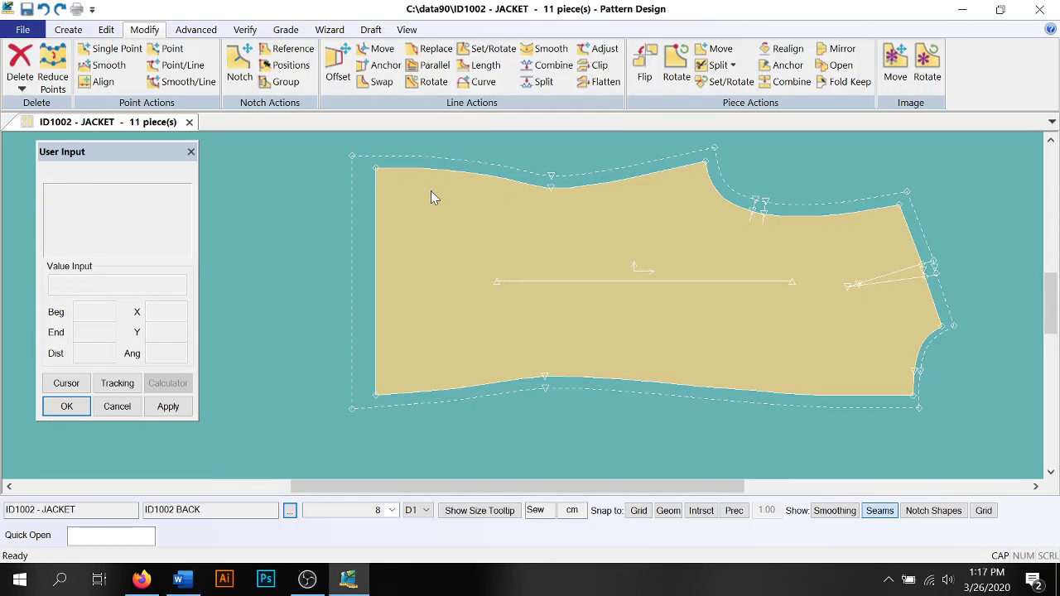
click(520, 149)
click(521, 147)
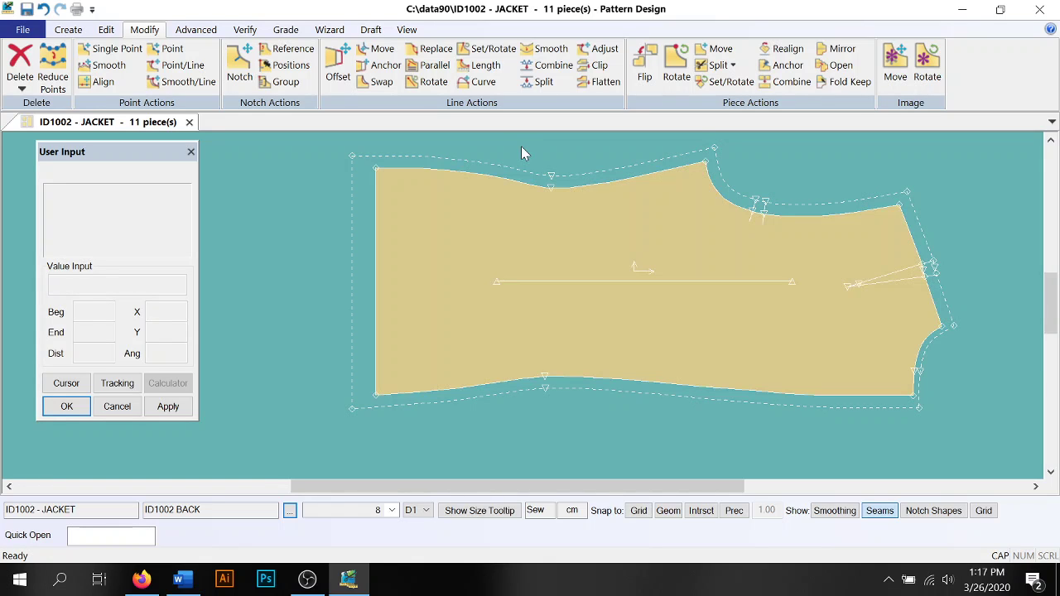
click(433, 82)
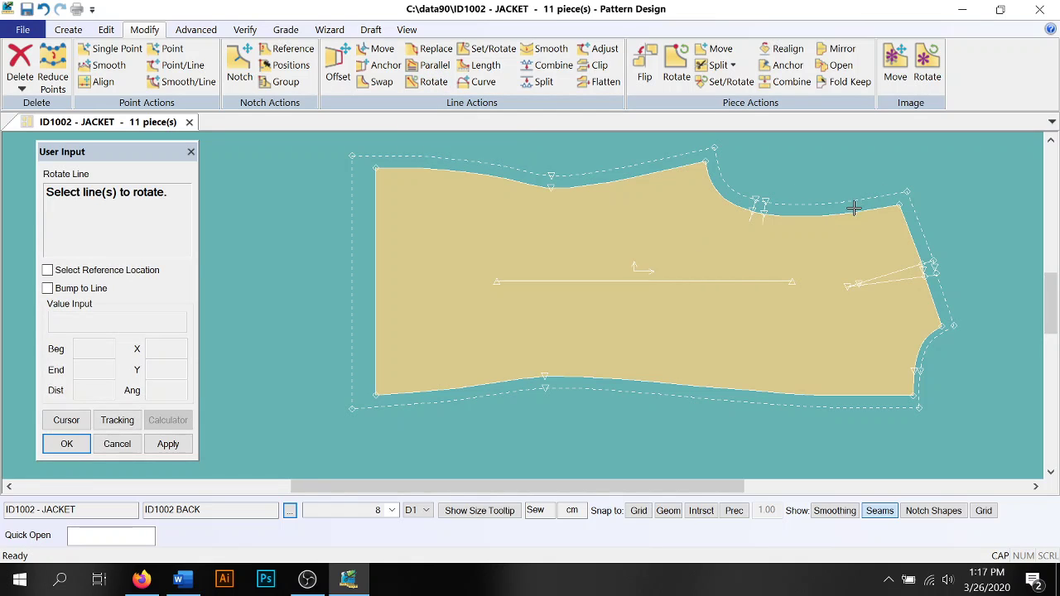
click(374, 168)
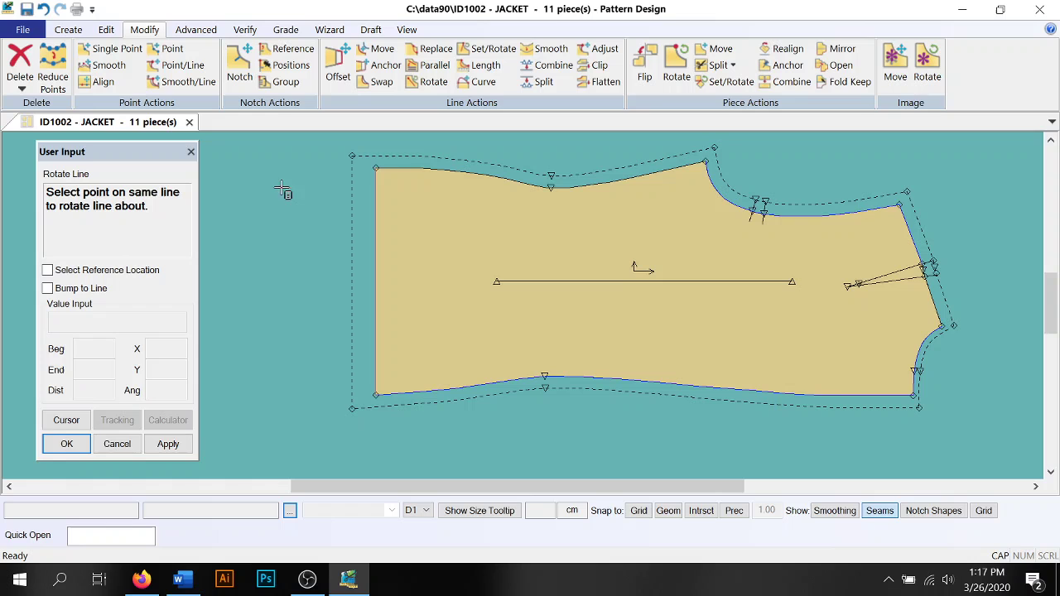
click(379, 170)
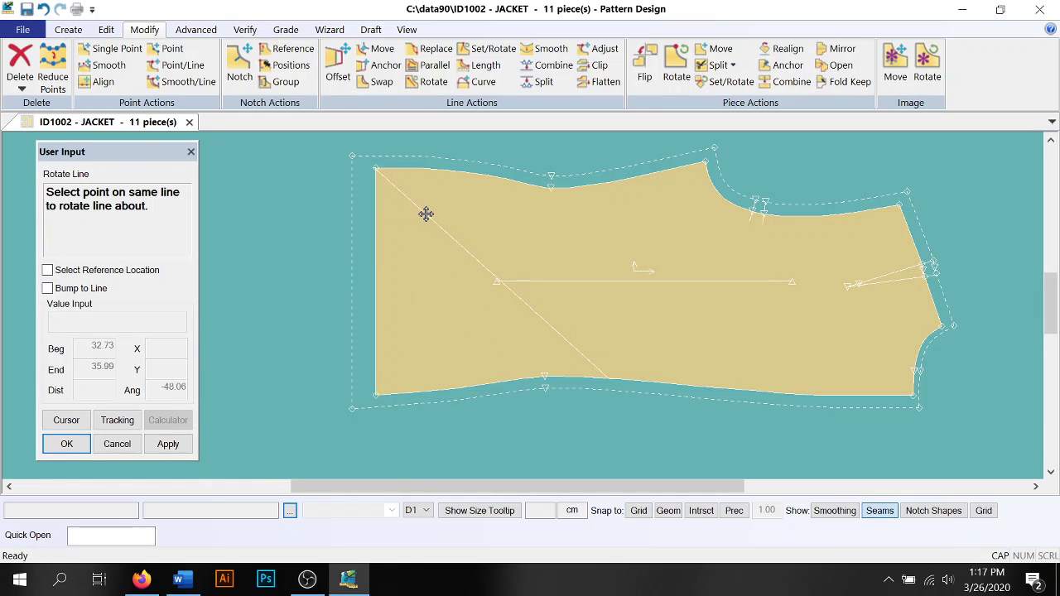
click(425, 213)
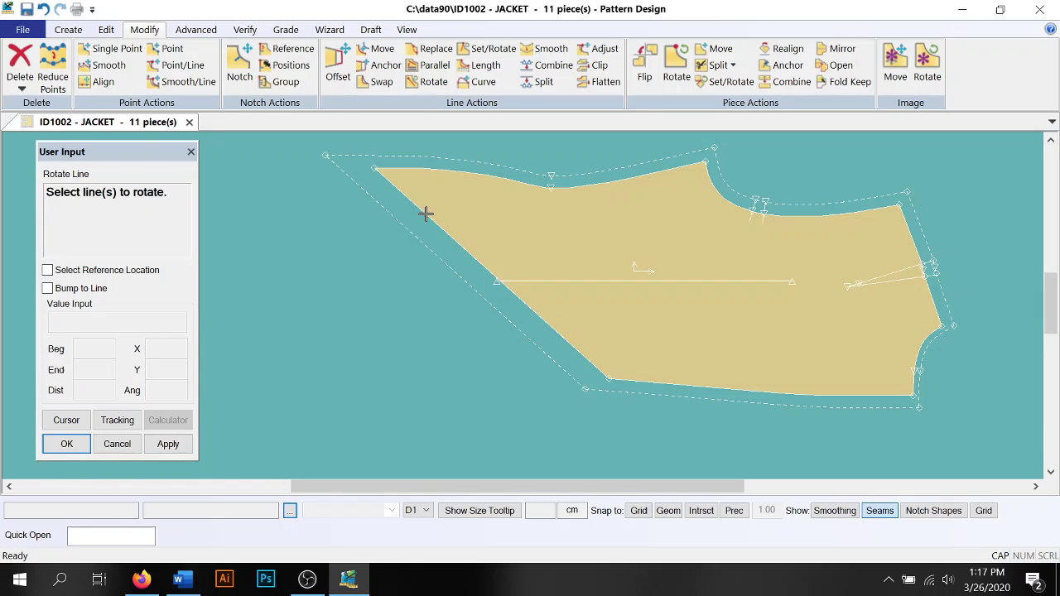
click(43, 9)
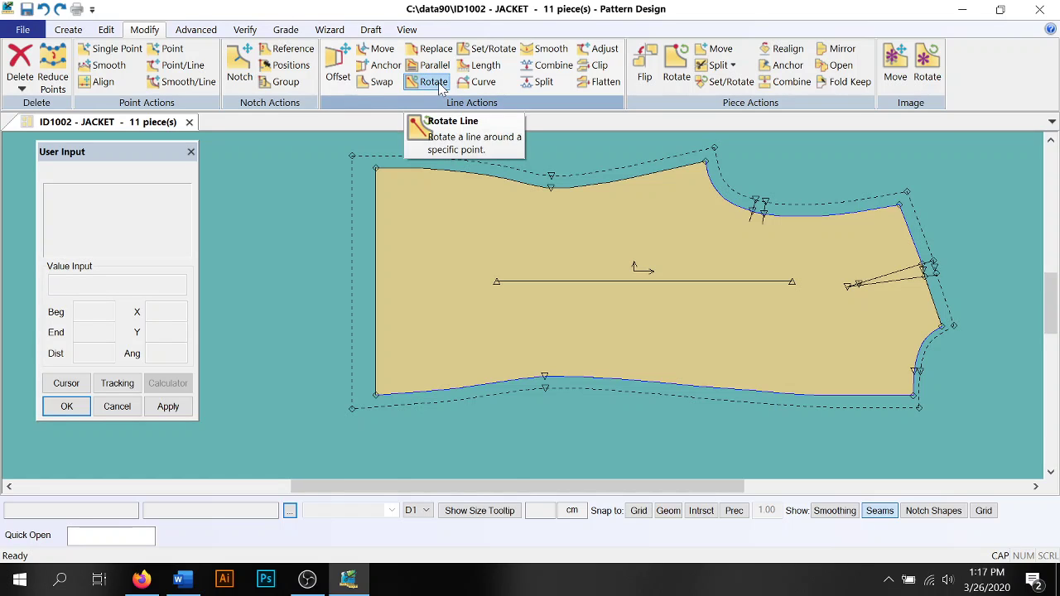
Edit the armhole curve's 23.85 length value in Modify Length and confirm the new length
click(487, 72)
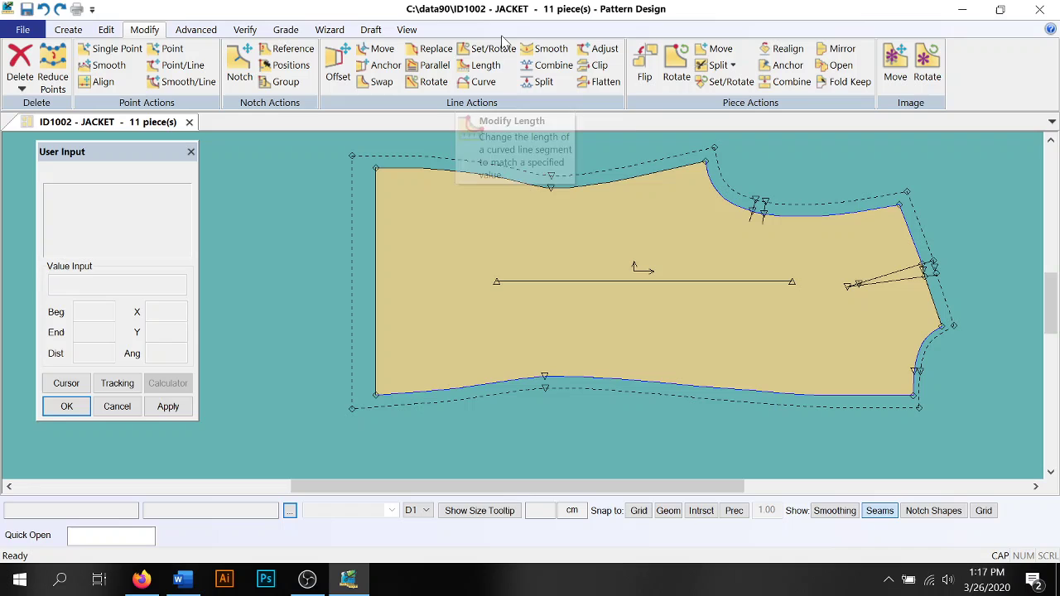
click(487, 67)
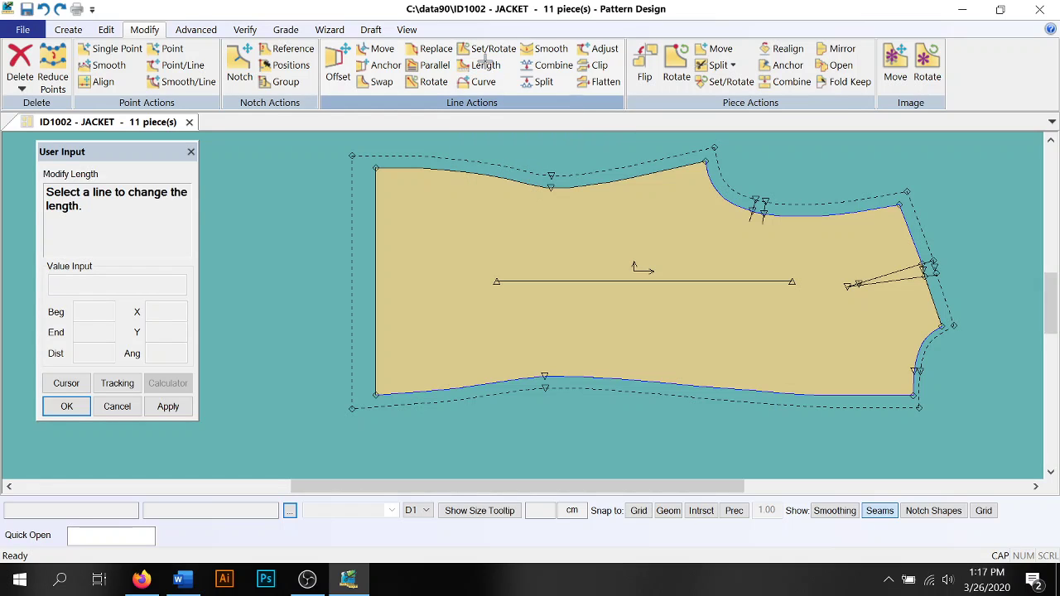
click(796, 216)
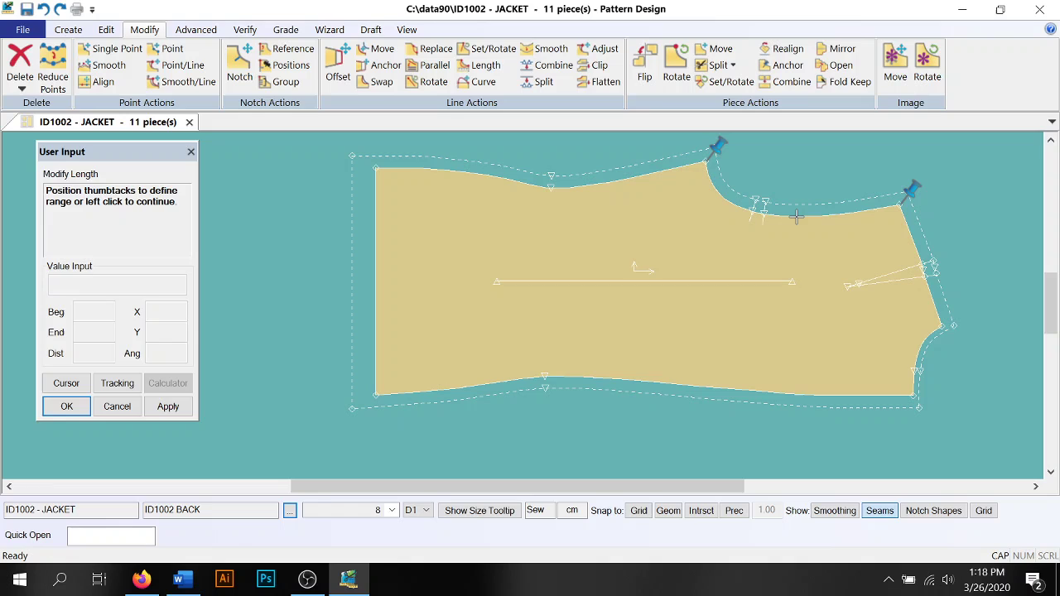
click(796, 216)
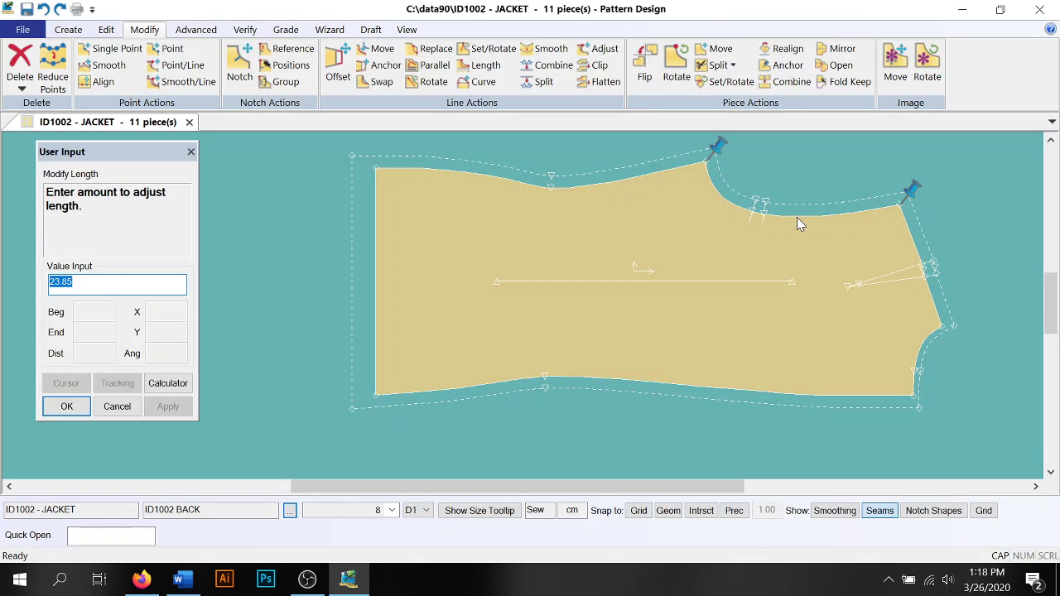
click(96, 288)
key(BackSpace)
key(BackSpace)
key(BackSpace)
key(BackSpace)
text(2)
click(66, 405)
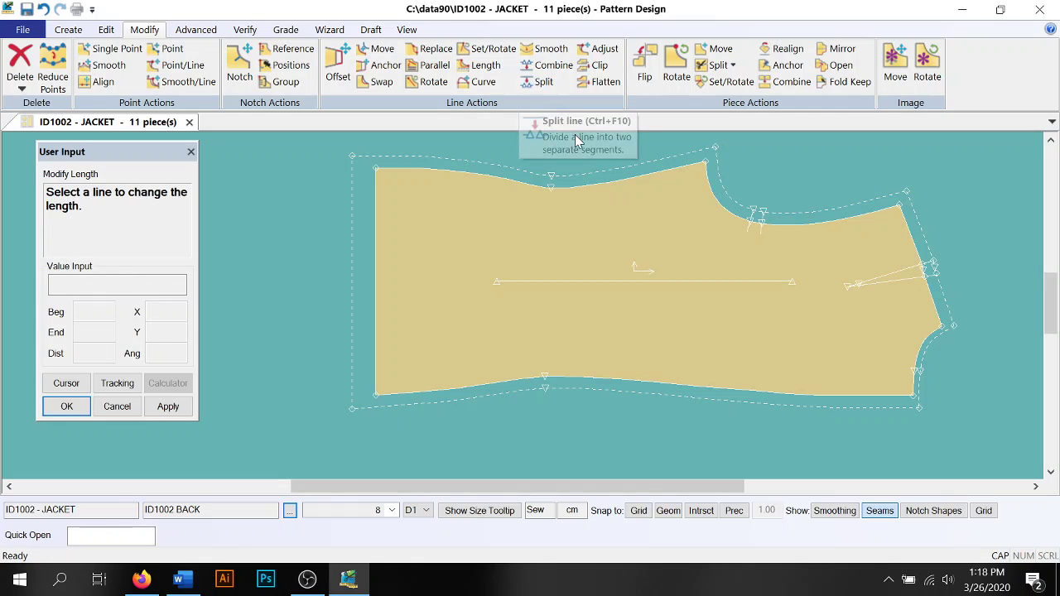
Box-select lines for Flip Piece, set it to Flip About Line, and confirm
click(645, 66)
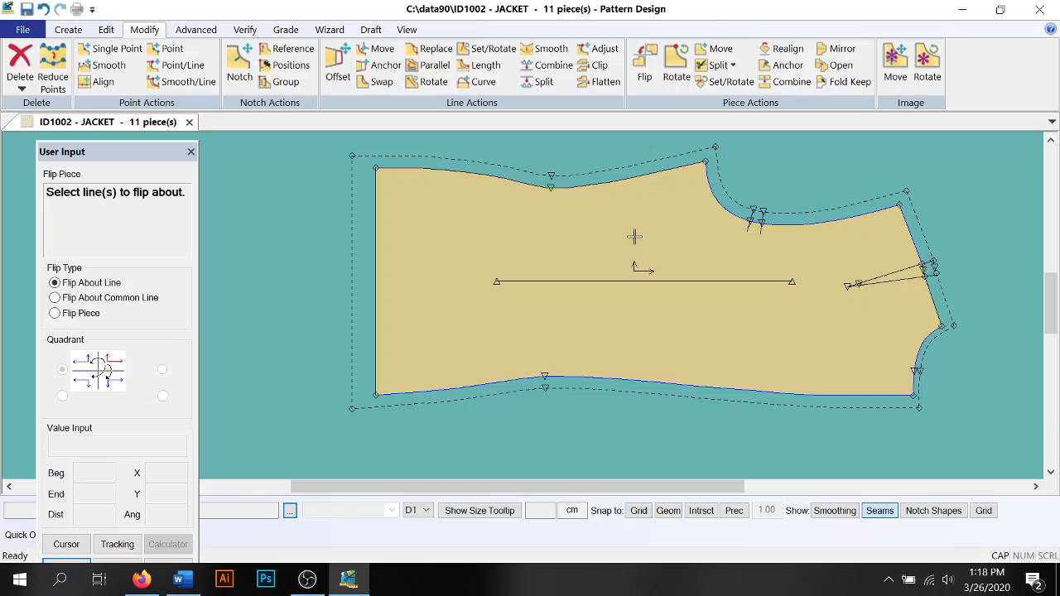
drag(634, 237, 479, 300)
drag(328, 279, 430, 260)
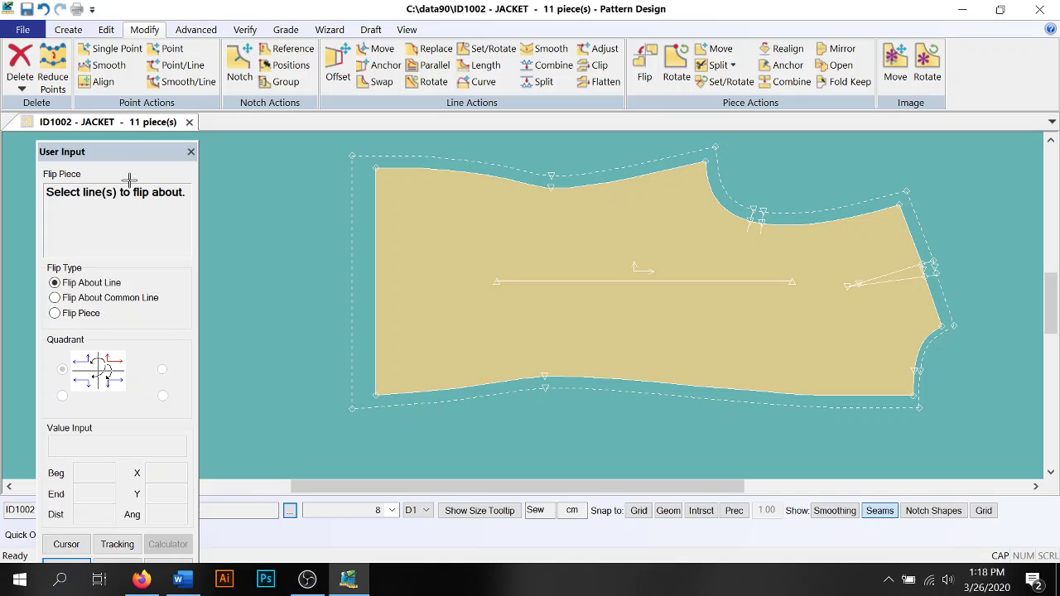
drag(128, 158, 130, 100)
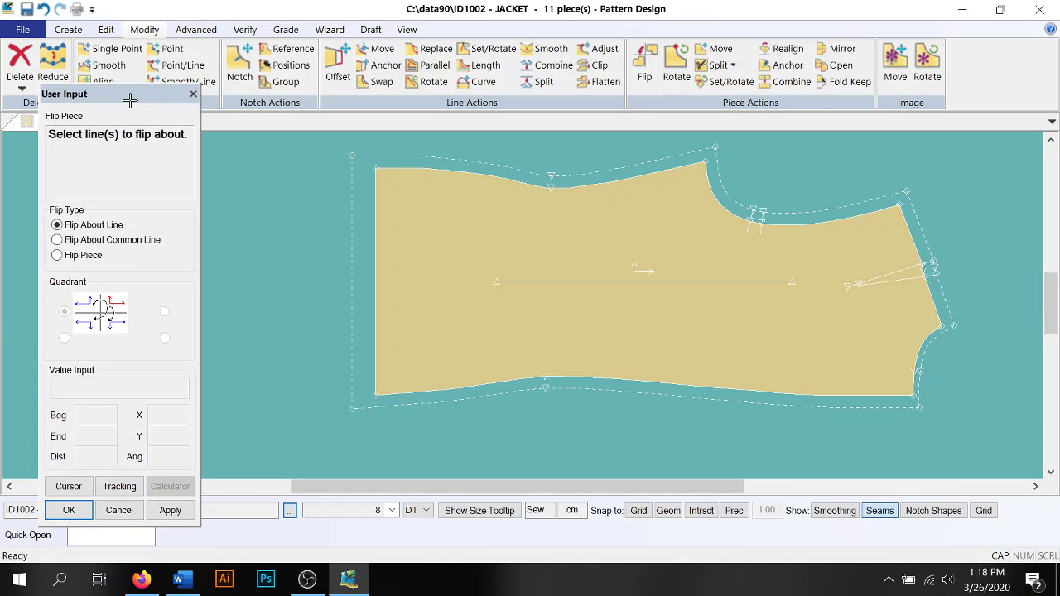
click(55, 224)
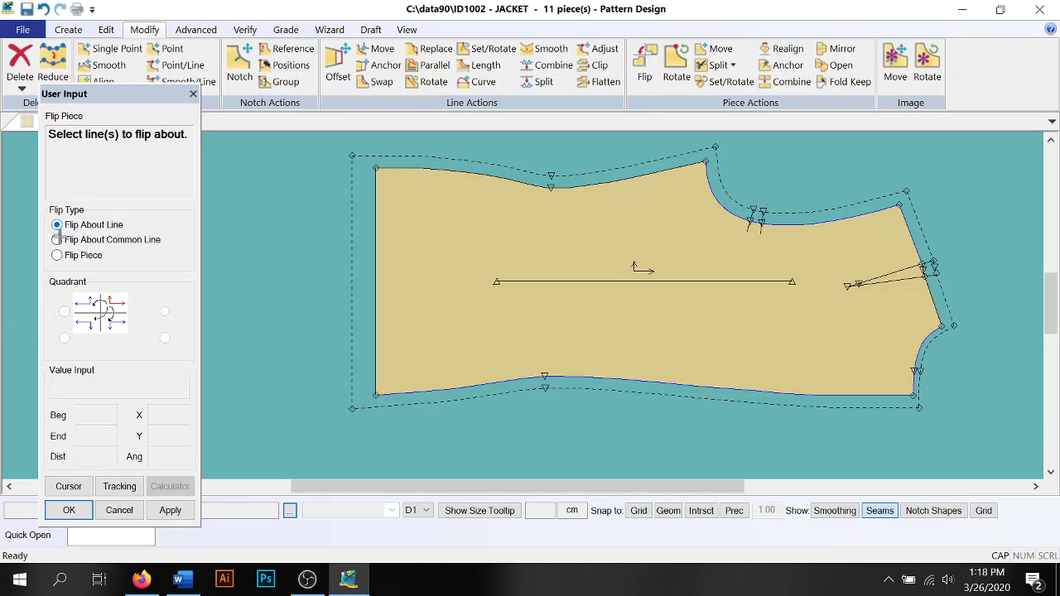
click(83, 509)
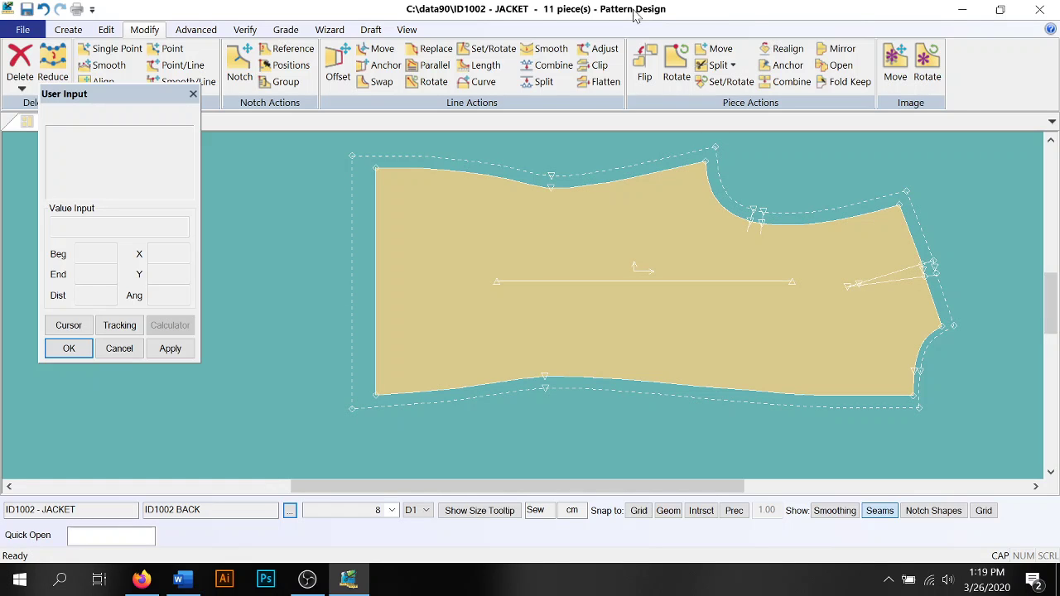
Restart the flip on the jacket back's lines and bring up the Split options
click(645, 67)
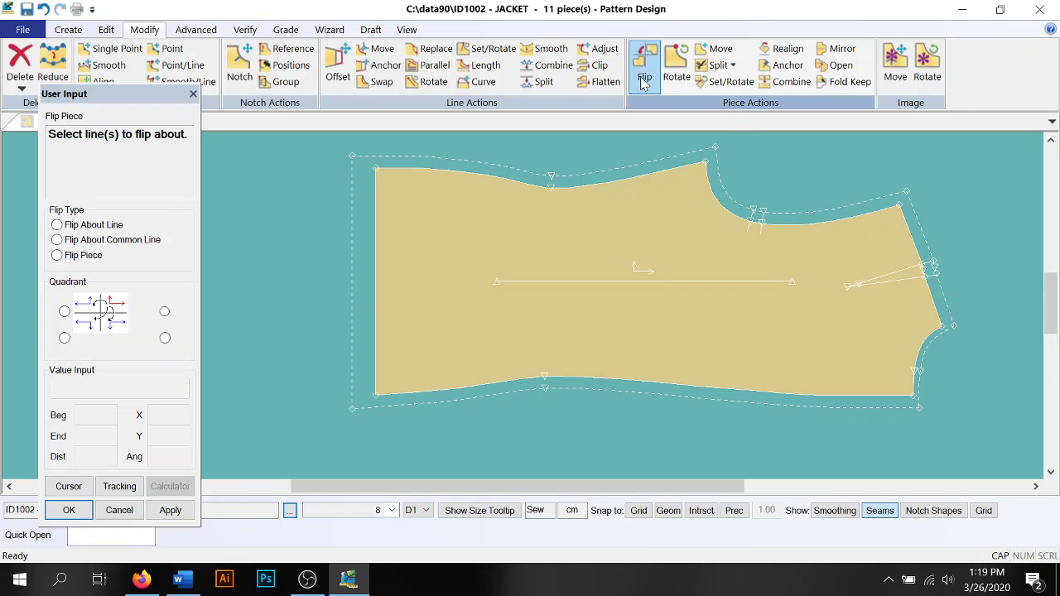
click(667, 244)
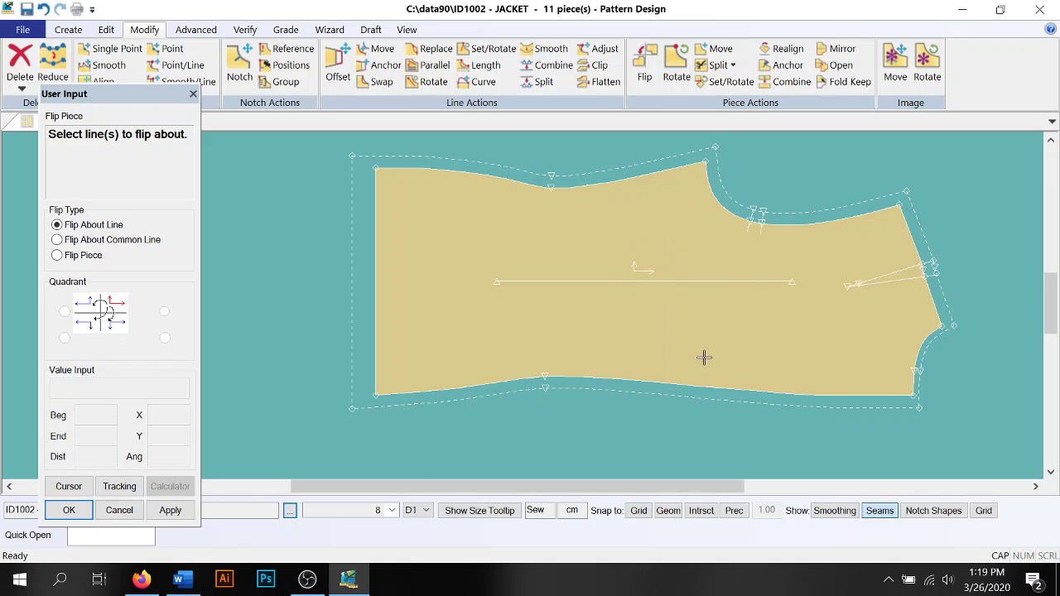
drag(704, 358, 367, 168)
drag(584, 247, 590, 263)
click(734, 66)
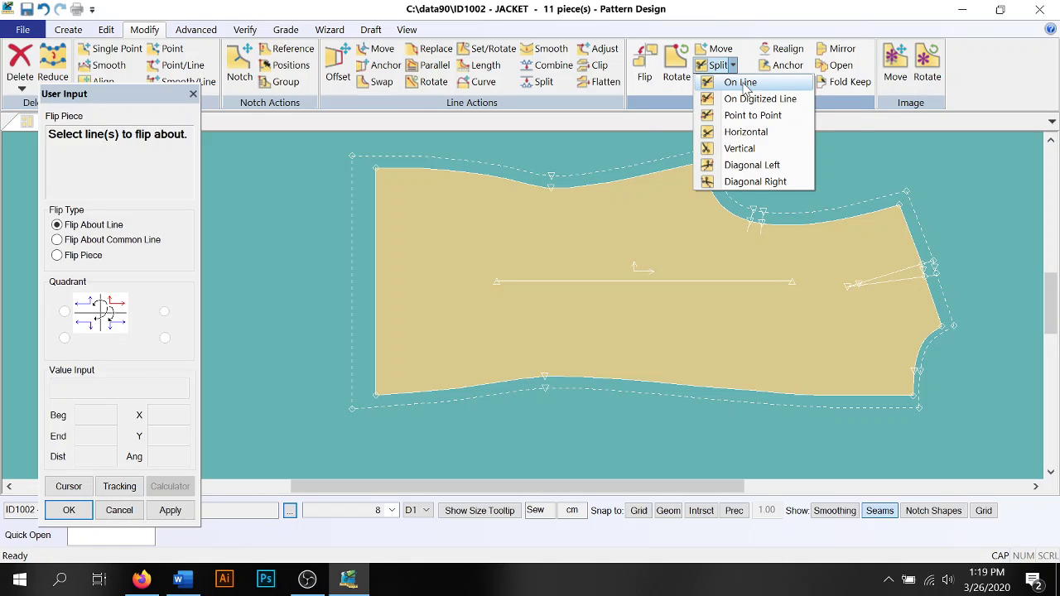
Dismiss the Split options and cancel the unfinished flip
click(319, 260)
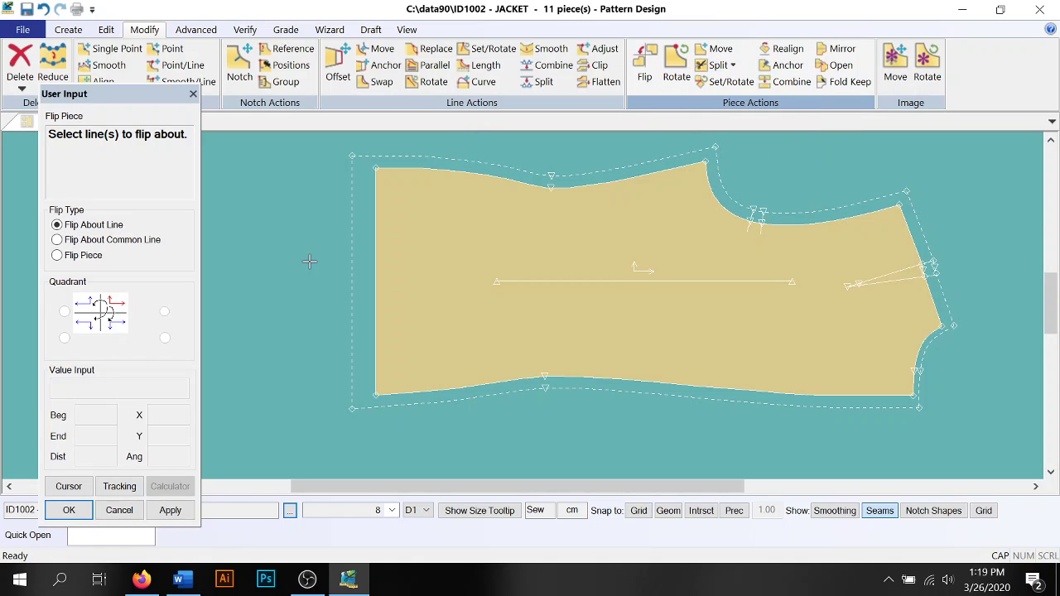
click(69, 29)
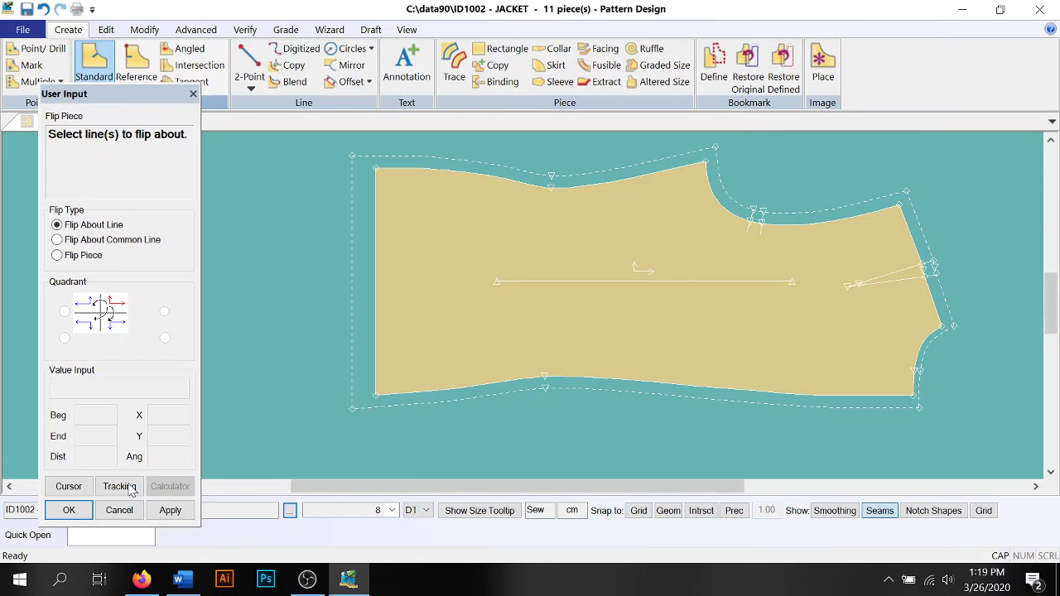
click(119, 510)
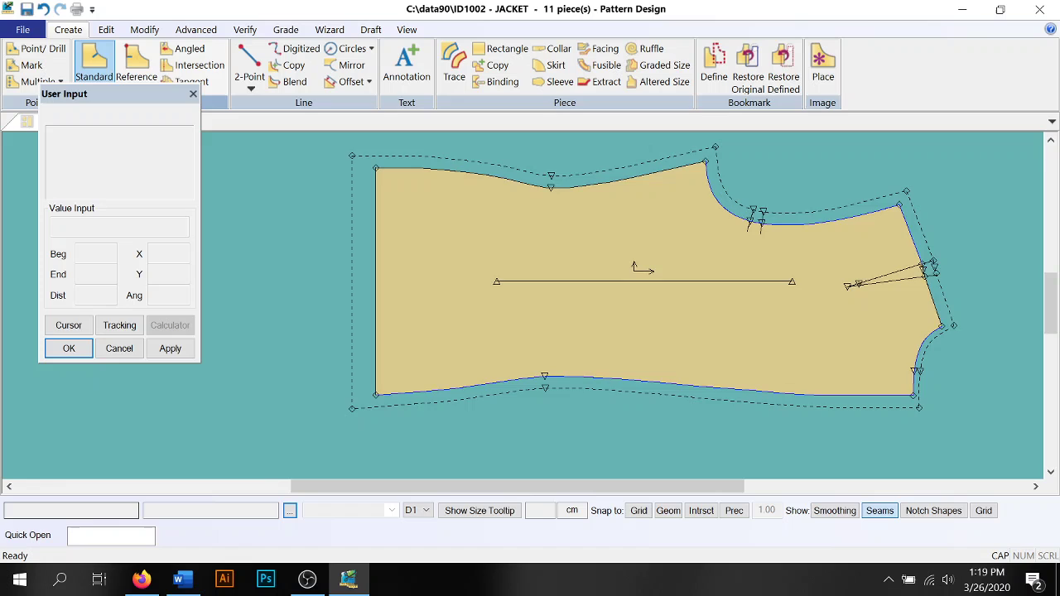
click(193, 93)
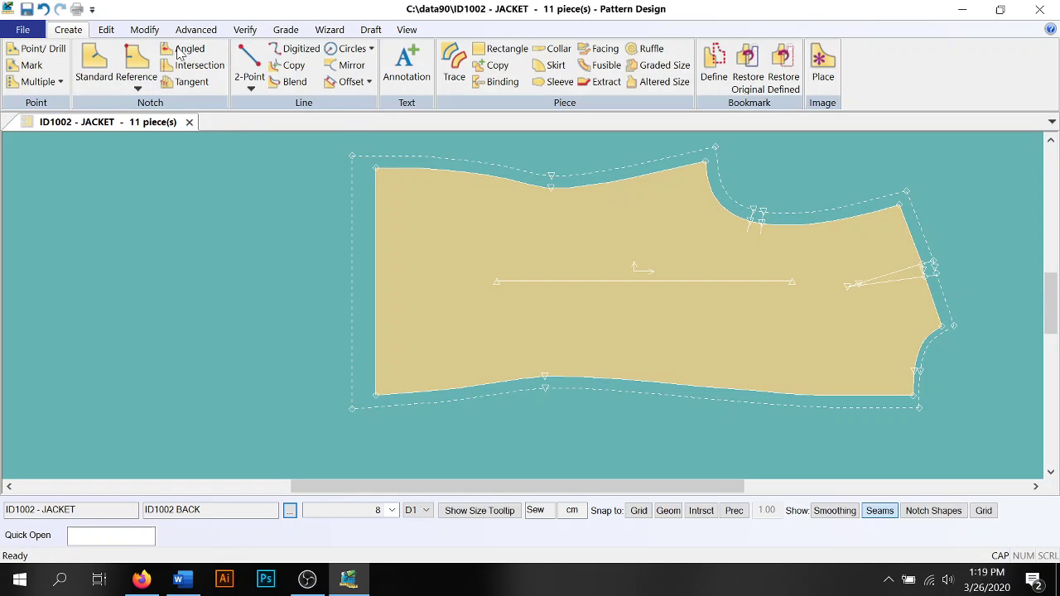
Draw a 2-Point line from the back's upper-right edge to its left edge
click(252, 64)
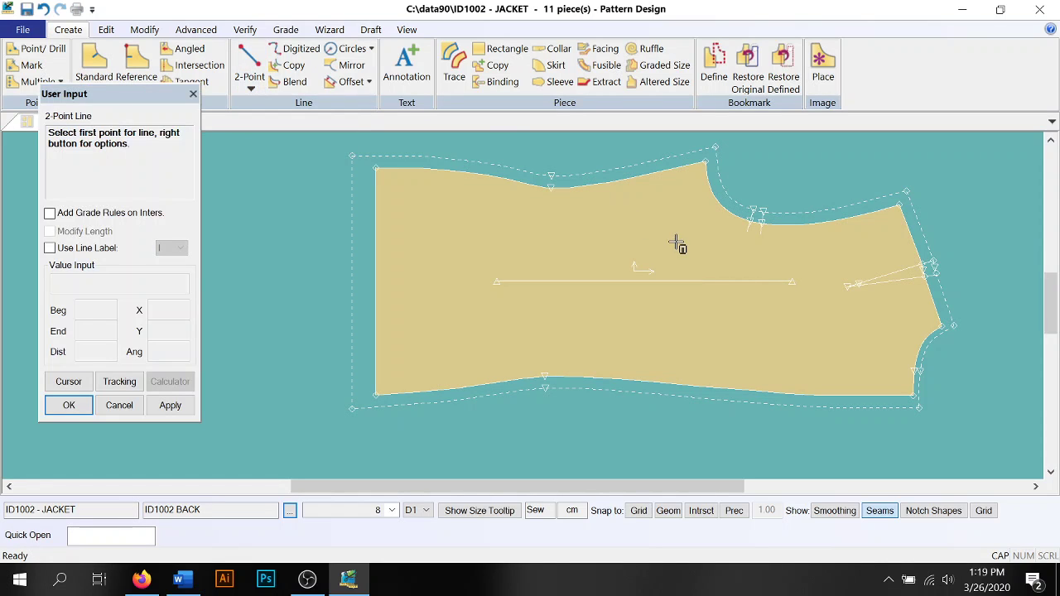
click(909, 232)
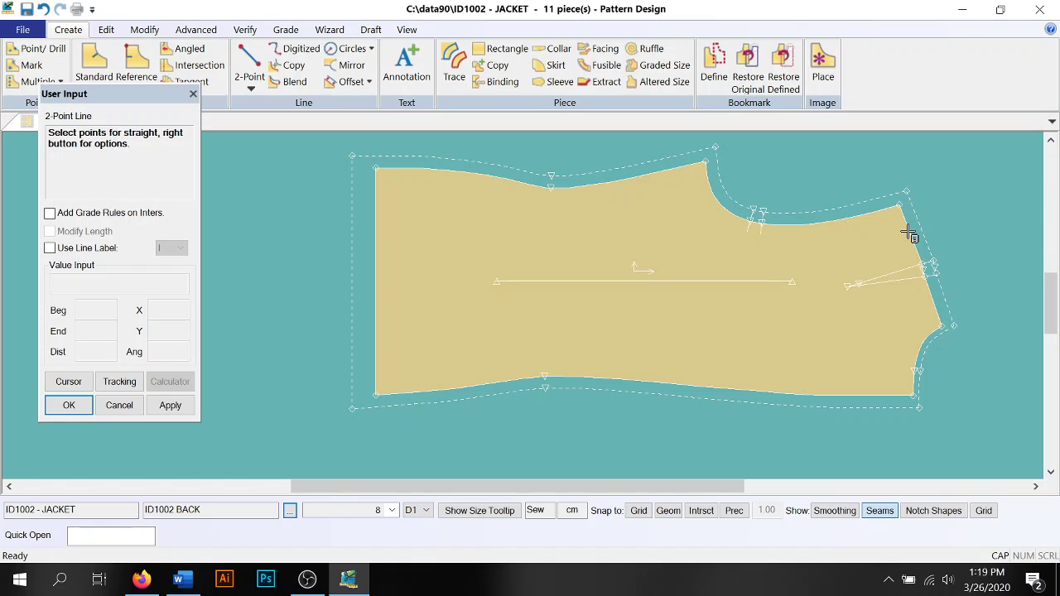
click(377, 280)
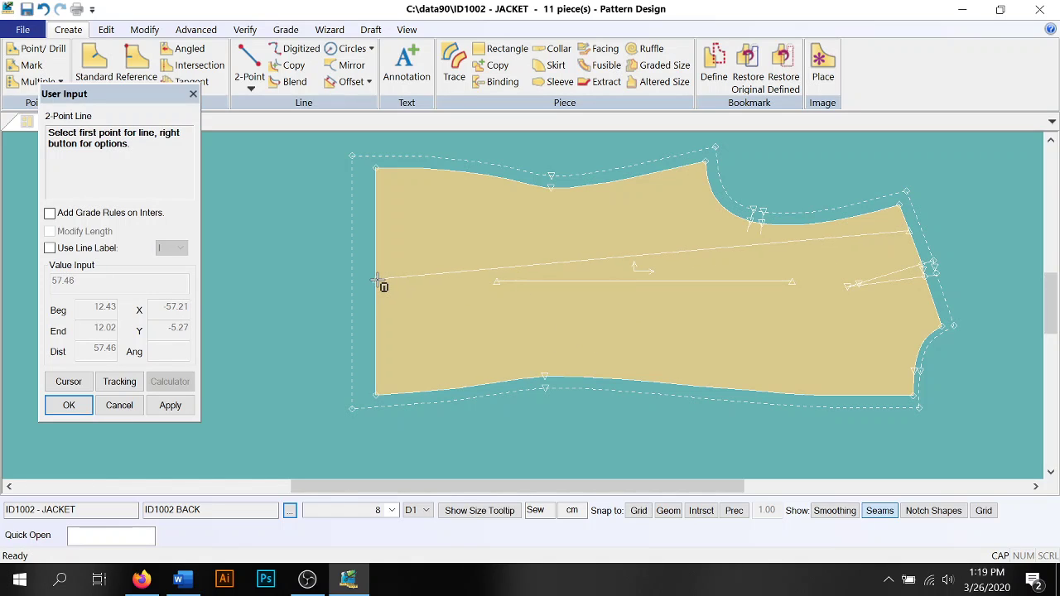
Start Split Piece on Line with Define Seam on Split Line and Select Internals, using the drawn line
click(145, 30)
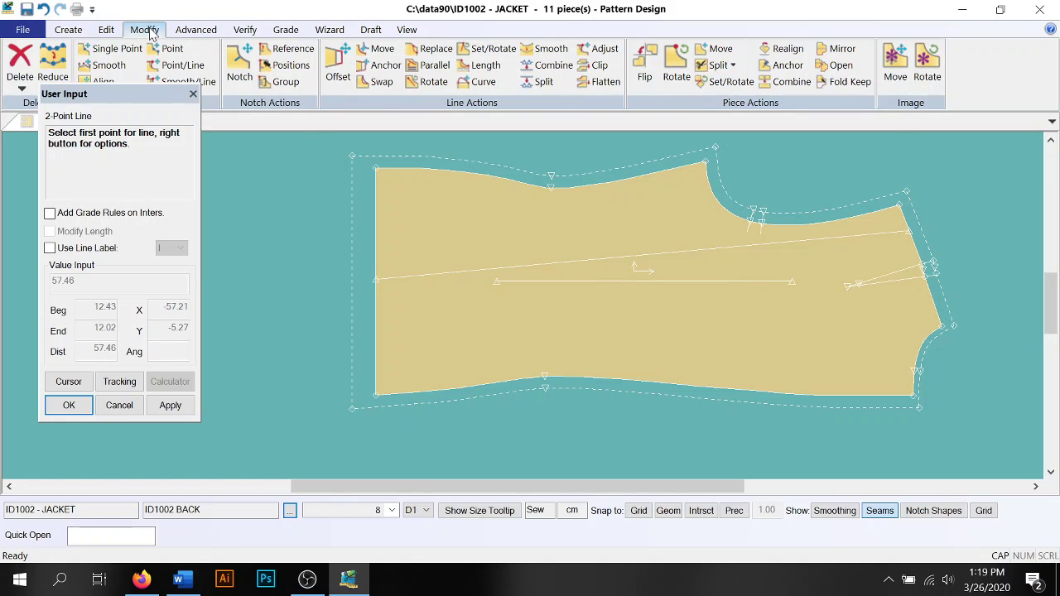
click(732, 64)
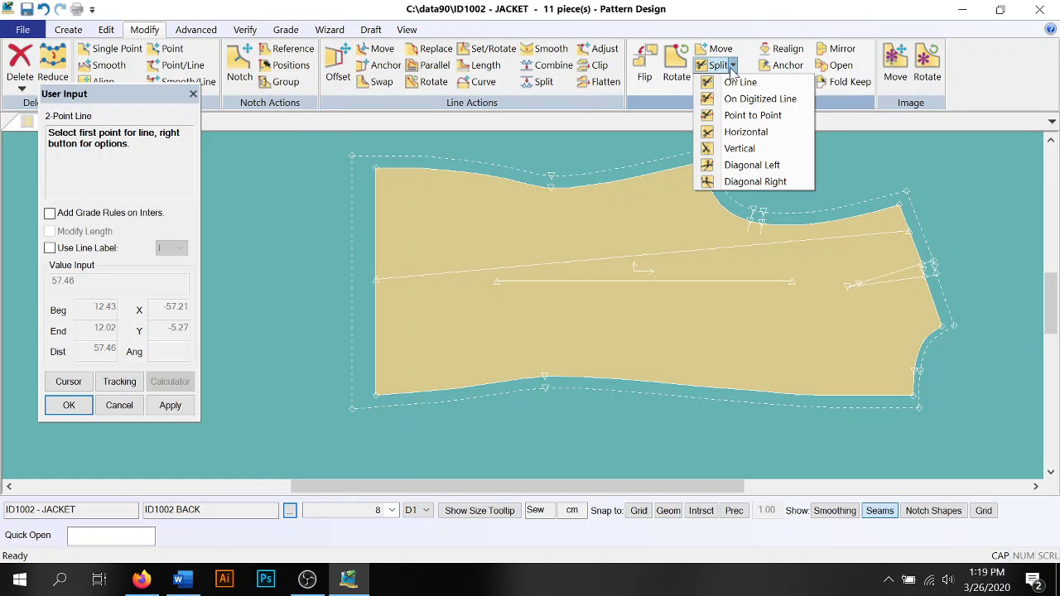
click(740, 83)
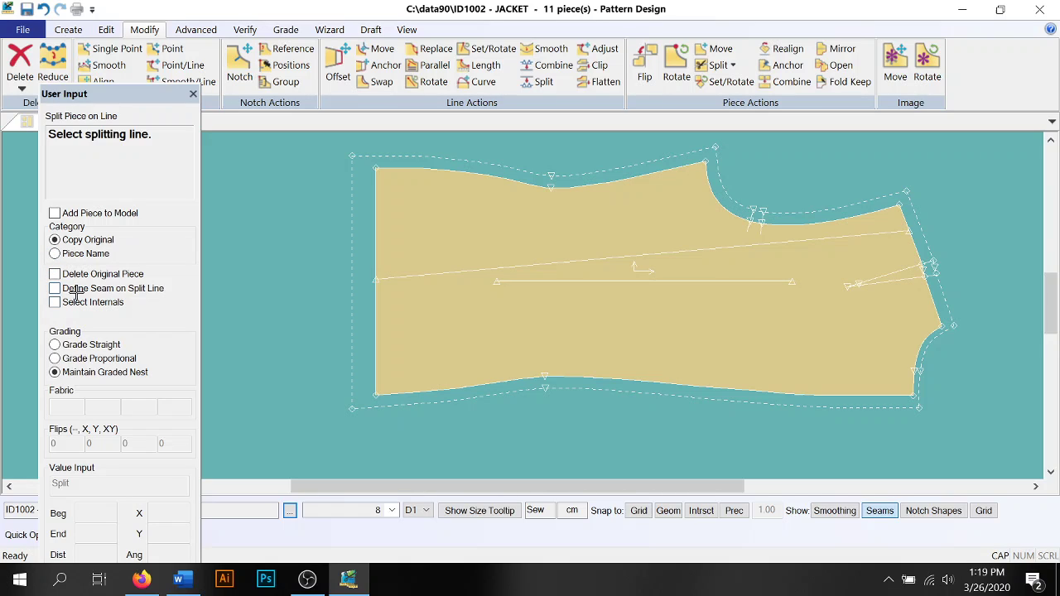
click(54, 288)
click(54, 302)
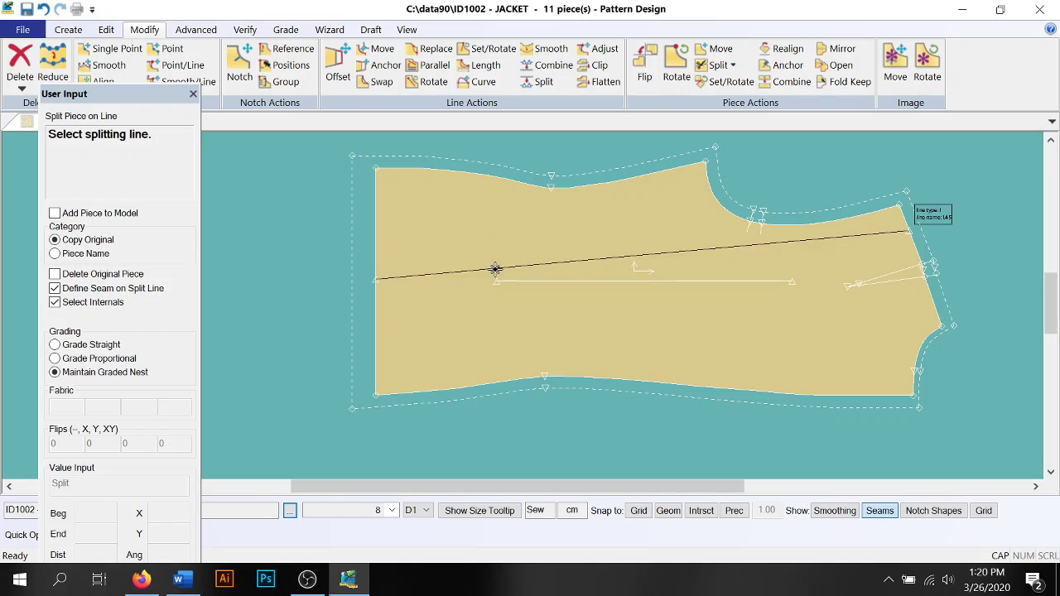
click(495, 269)
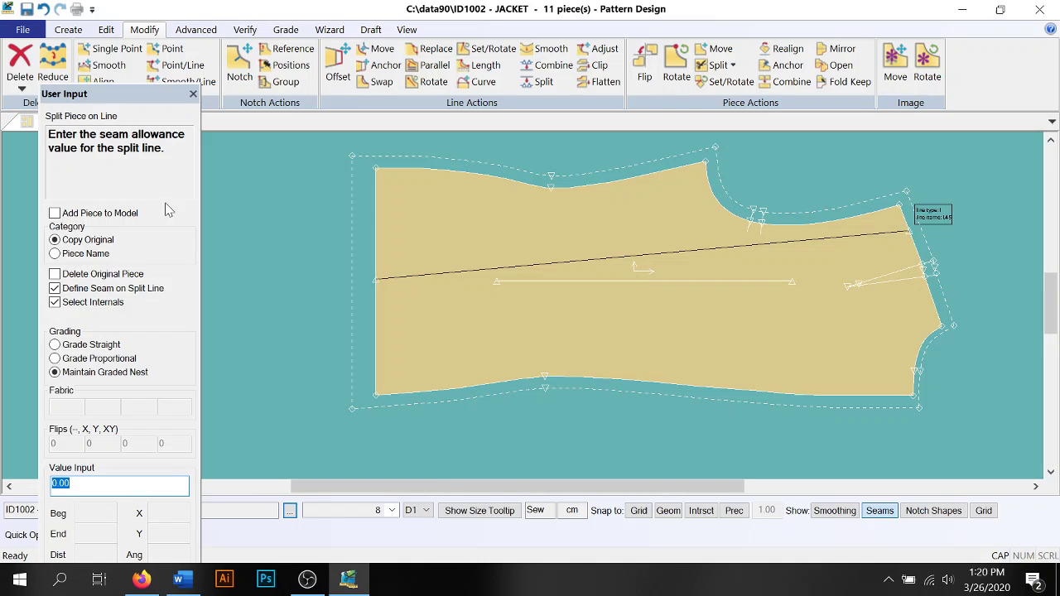
Set the split-line seam allowance to 0.5
click(166, 487)
key(BackSpace)
key(BackSpace)
key(BackSpace)
key(BackSpace)
text(5)
drag(1050, 311, 1053, 332)
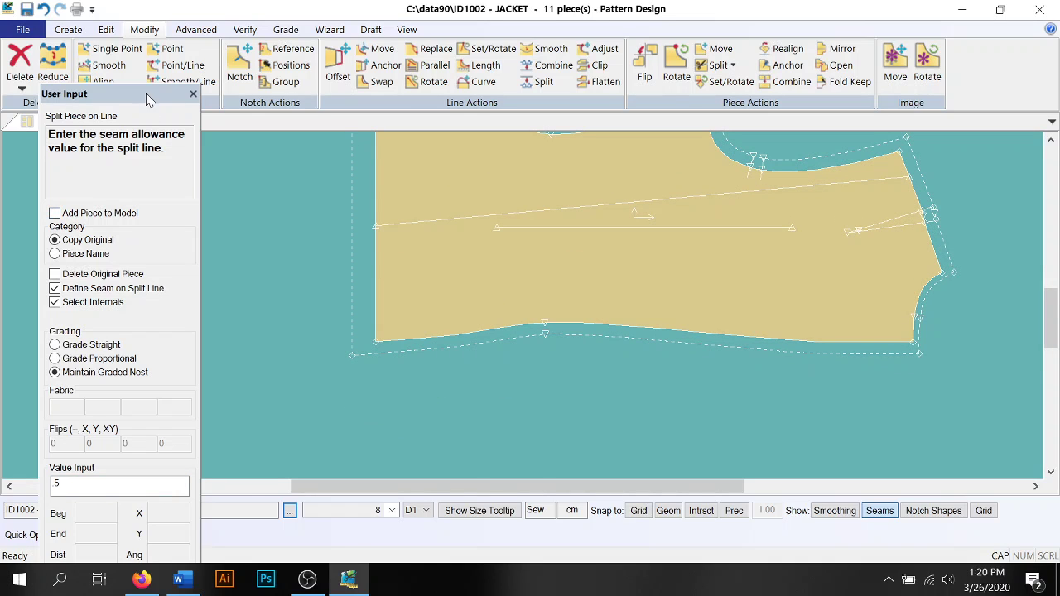
drag(145, 99, 147, 38)
click(70, 546)
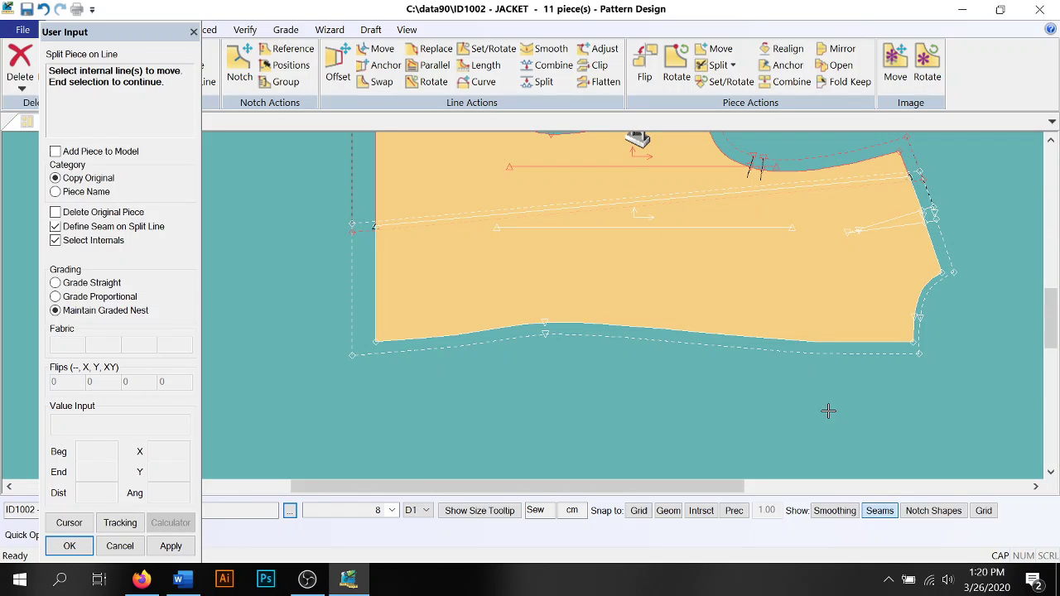
Box-select the internal lines and accept ID1002 BACK1 and the default names
right_drag(828, 414, 709, 309)
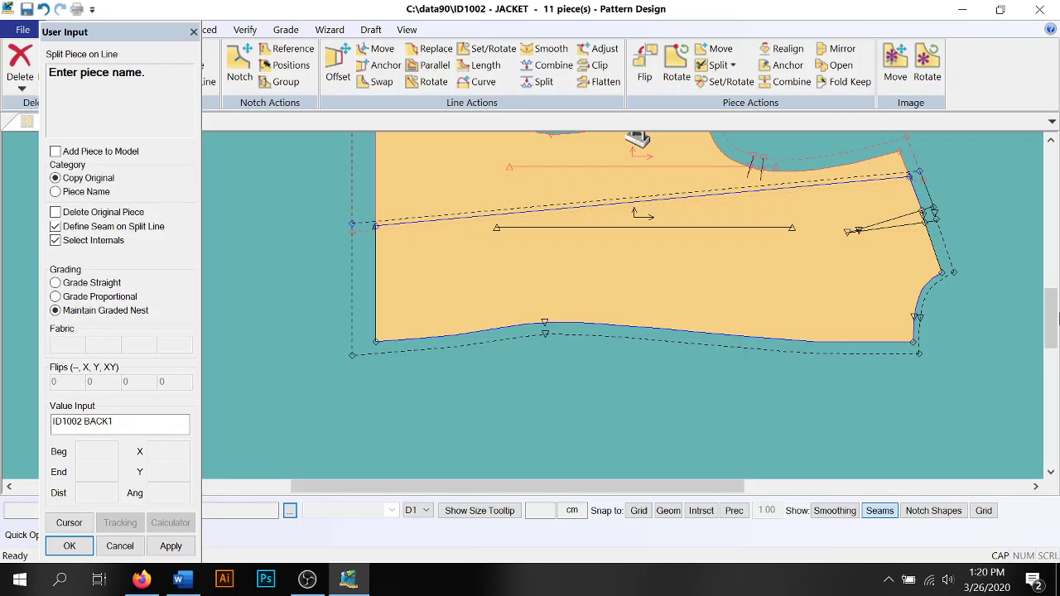
drag(1049, 313, 1050, 296)
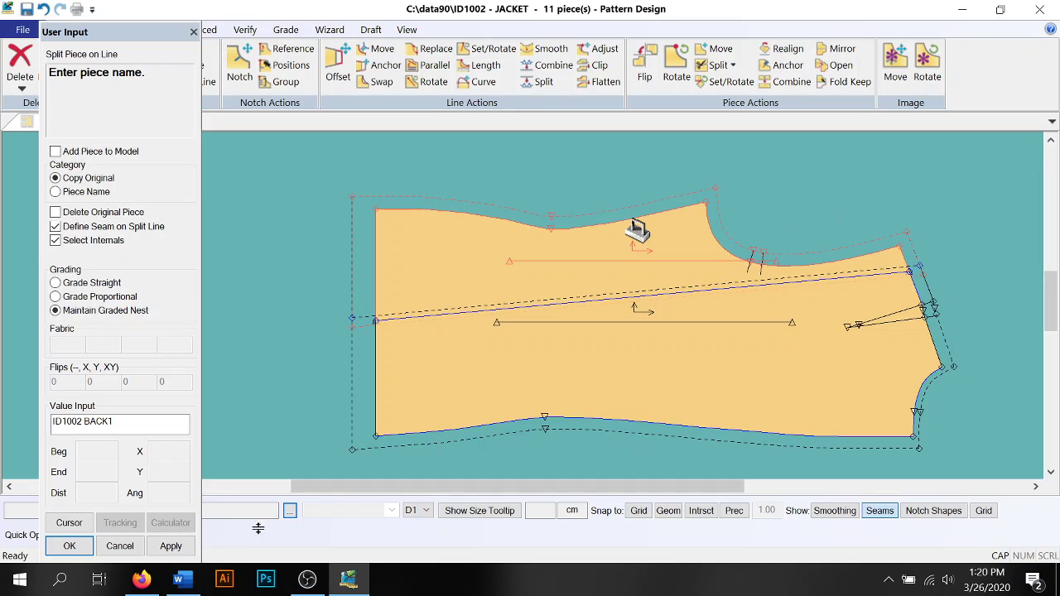
click(68, 546)
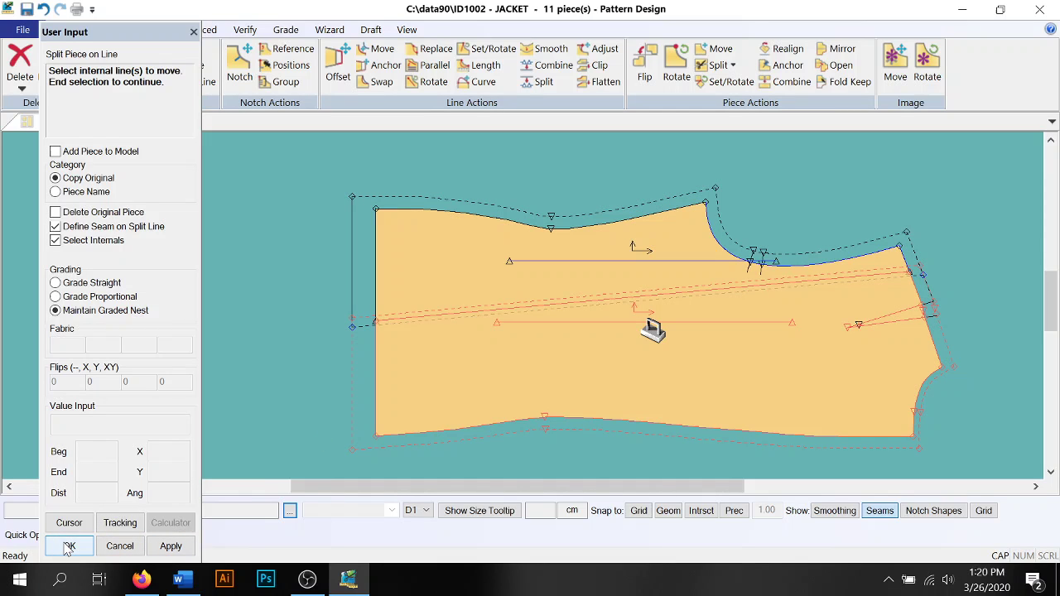
click(68, 546)
click(68, 547)
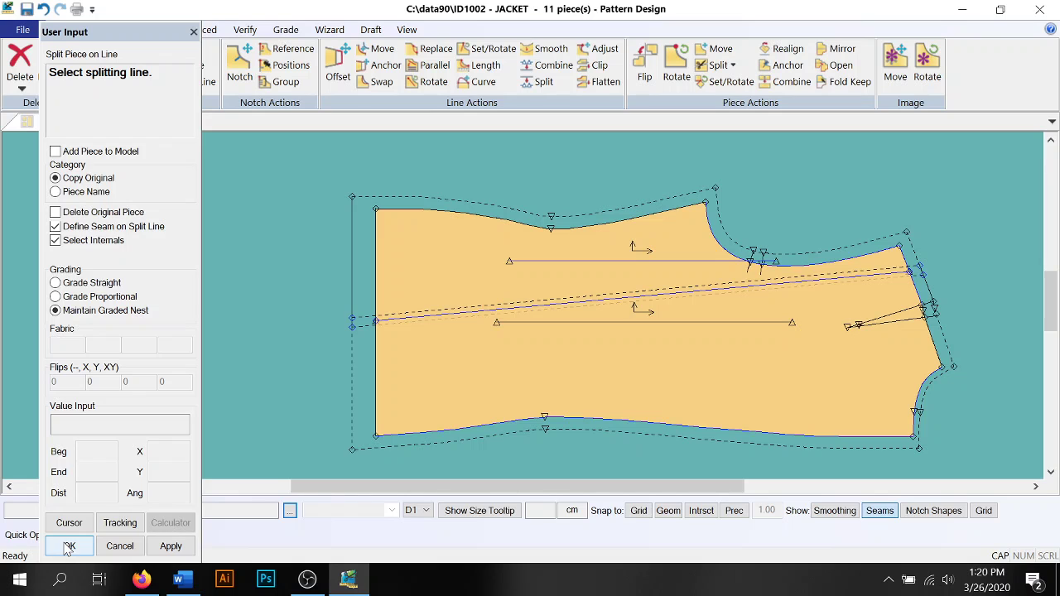
Apply the split, placing the top piece up-left and the lower piece down-right
click(69, 547)
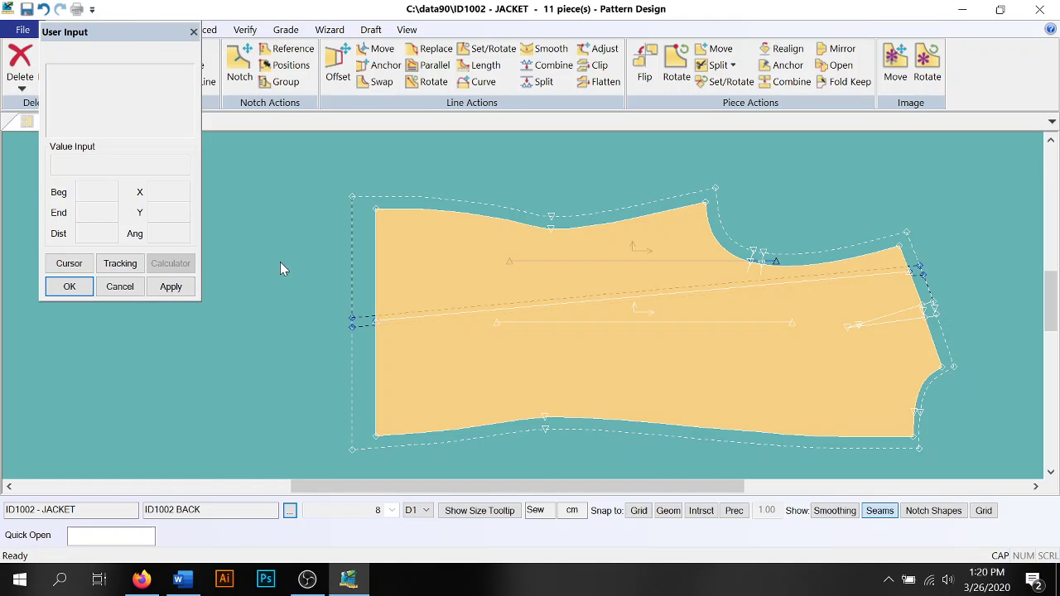
click(289, 221)
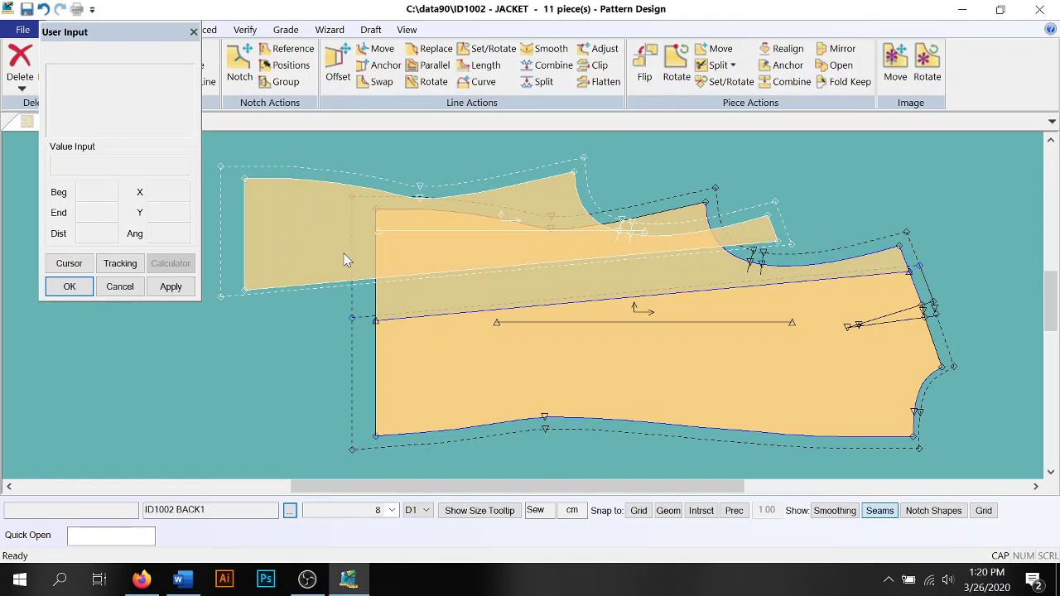
click(335, 426)
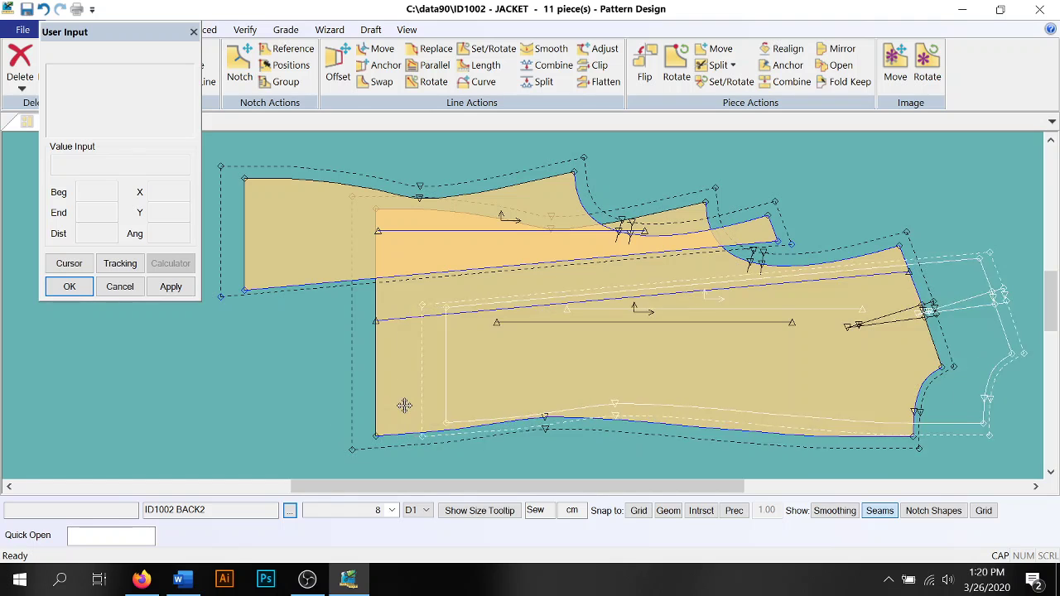
click(408, 471)
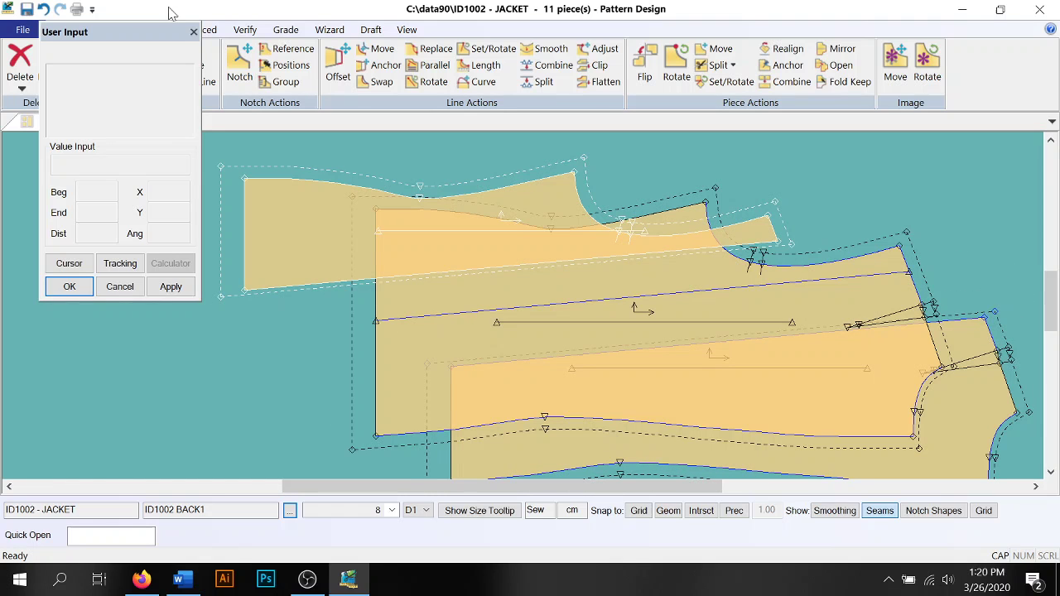
Close the input panel and undo the last three actions
click(194, 32)
click(45, 11)
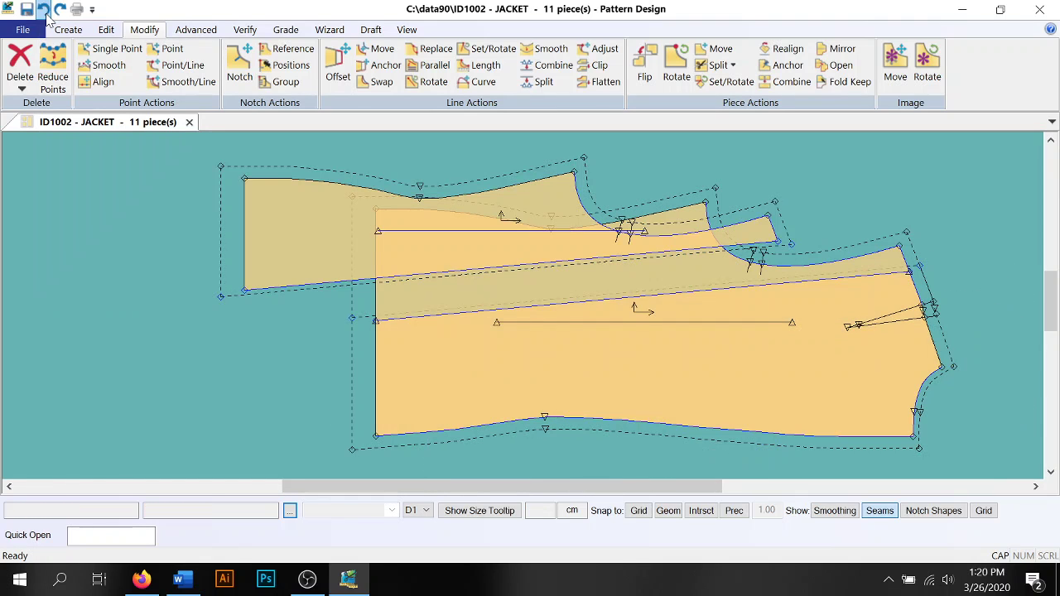
click(45, 10)
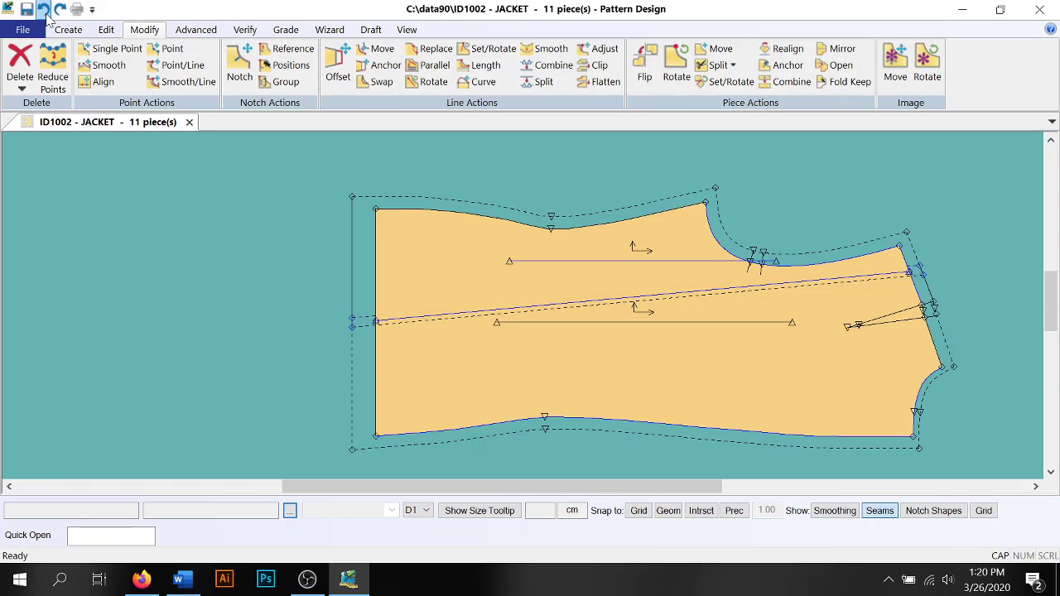
click(45, 10)
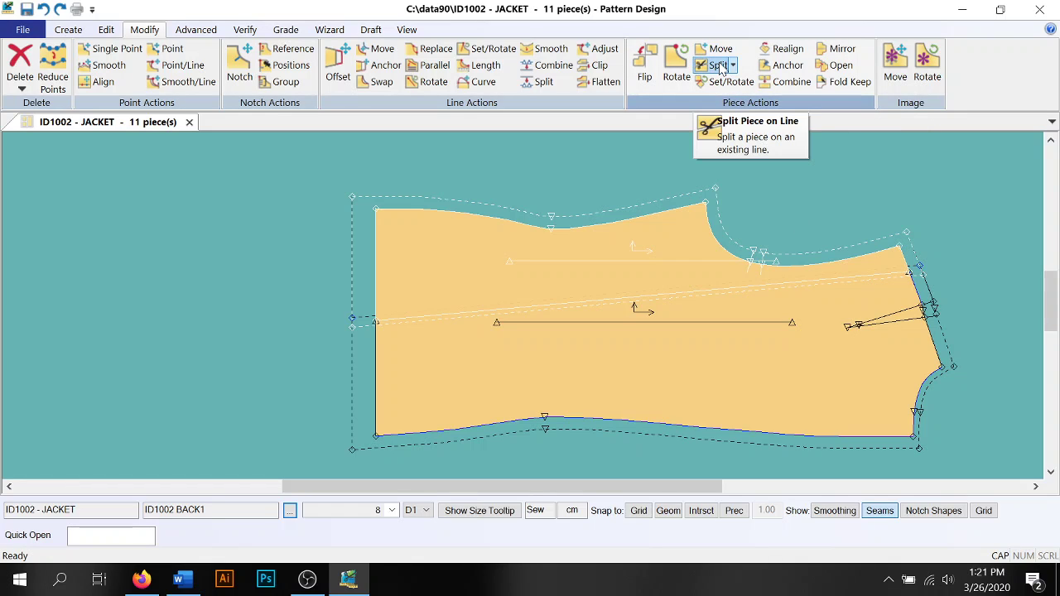
Choose Split Piece on Line again and drag a selection box above the back's shoulder
click(718, 66)
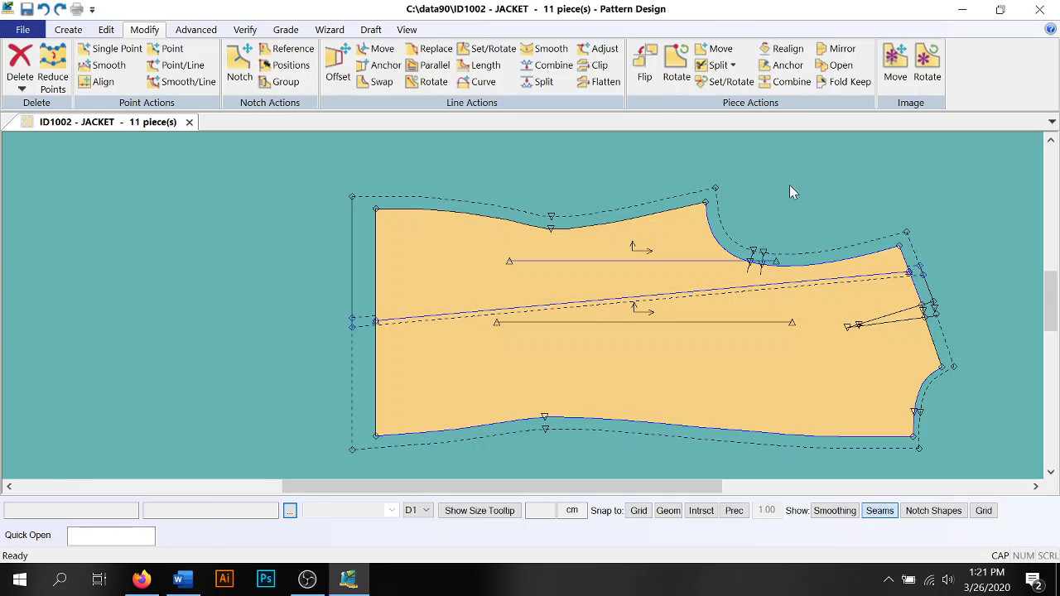
drag(789, 184, 808, 224)
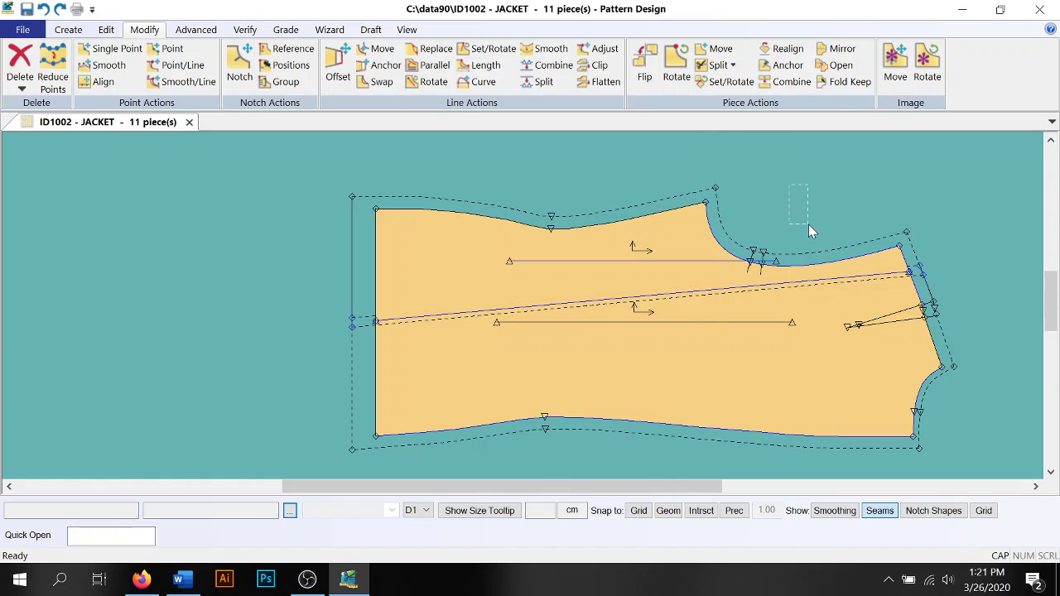